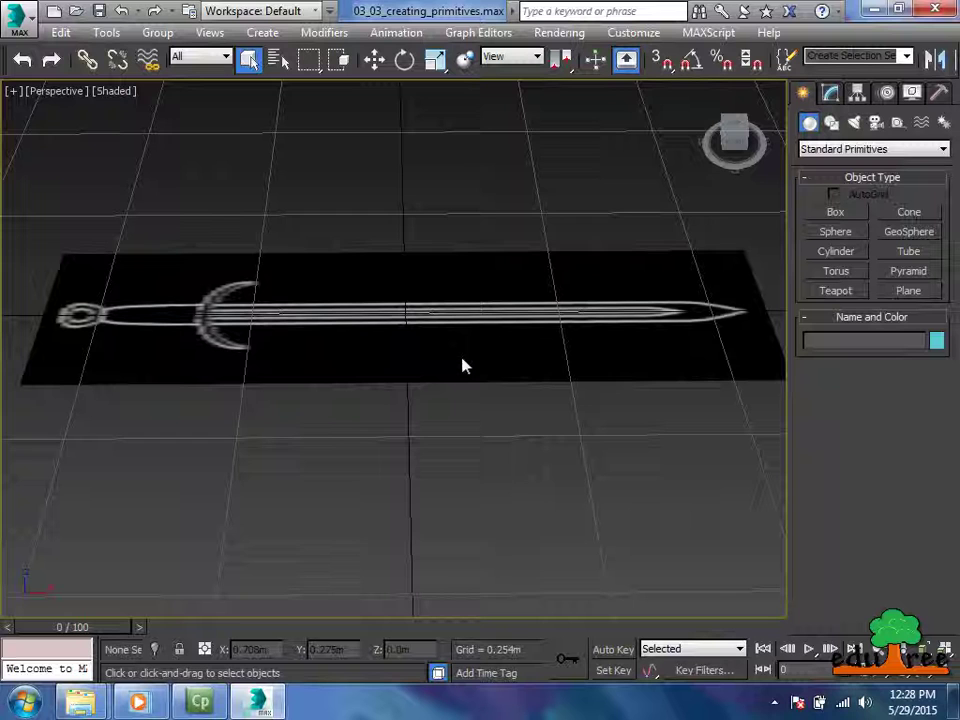
Draw a long box for the blade, stretching from the hilt to the tip.
{"action": "left_click", "coordinate": [836, 213]}
{"action": "left_click_drag", "start_coordinate": [208, 317], "coordinate": [748, 312]}
{"action": "left_click", "coordinate": [750, 316]}
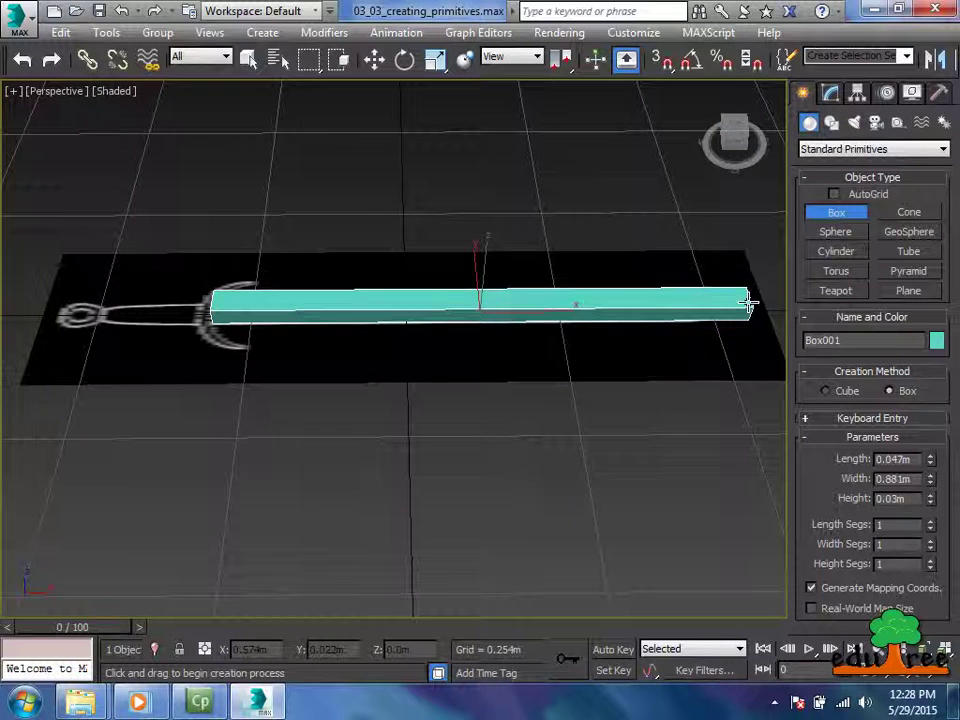
{"action": "left_click", "coordinate": [748, 302]}
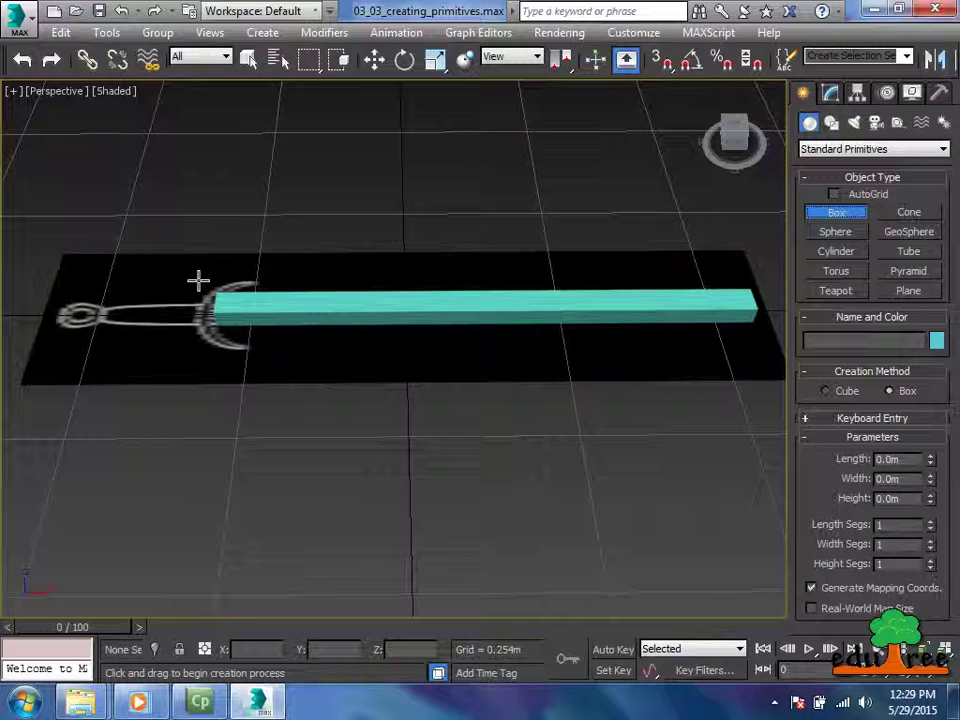
Draw the small crossguard box across the hilt.
{"action": "left_click_drag", "start_coordinate": [198, 280], "coordinate": [214, 337]}
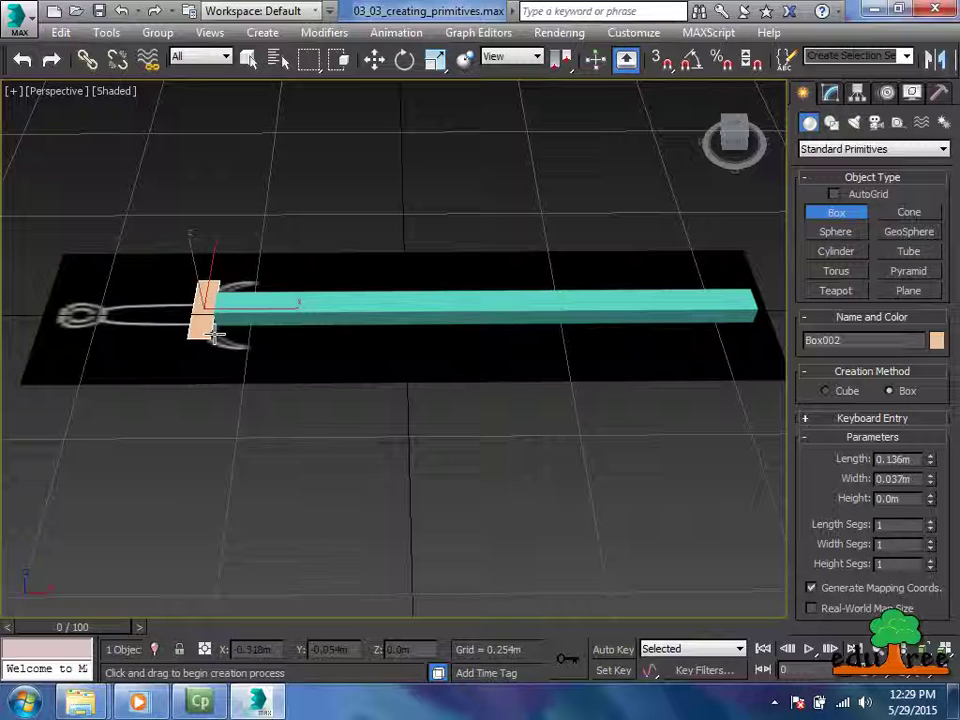
{"action": "left_click_drag", "start_coordinate": [214, 337], "coordinate": [213, 335]}
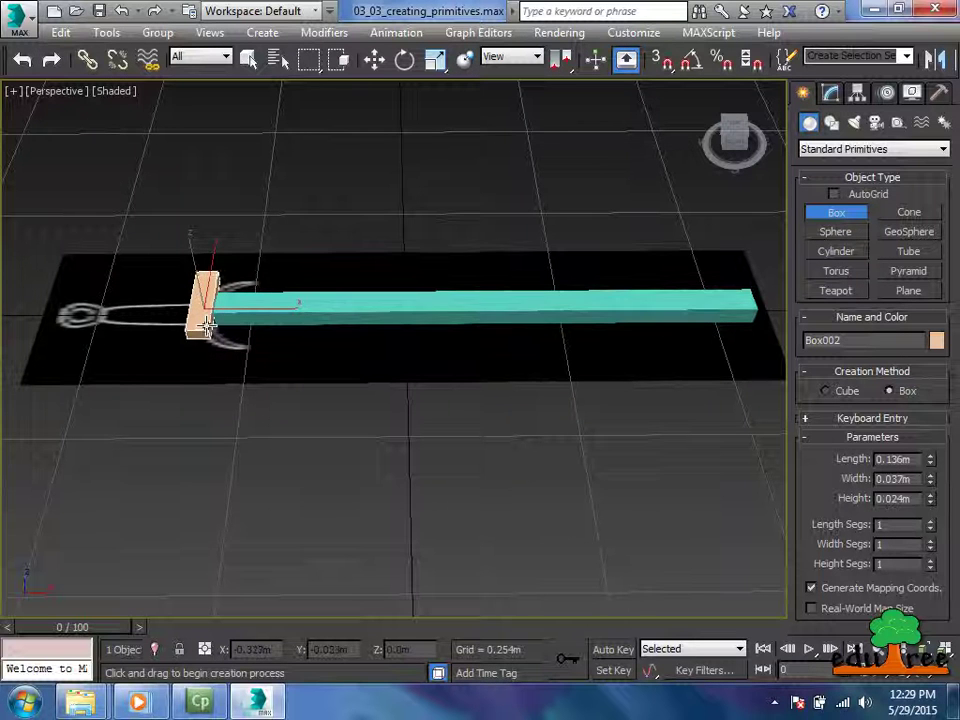
{"action": "left_click", "coordinate": [208, 325]}
Start the pommel cylinder's base at the end of the sword.
{"action": "key", "text": "w"}
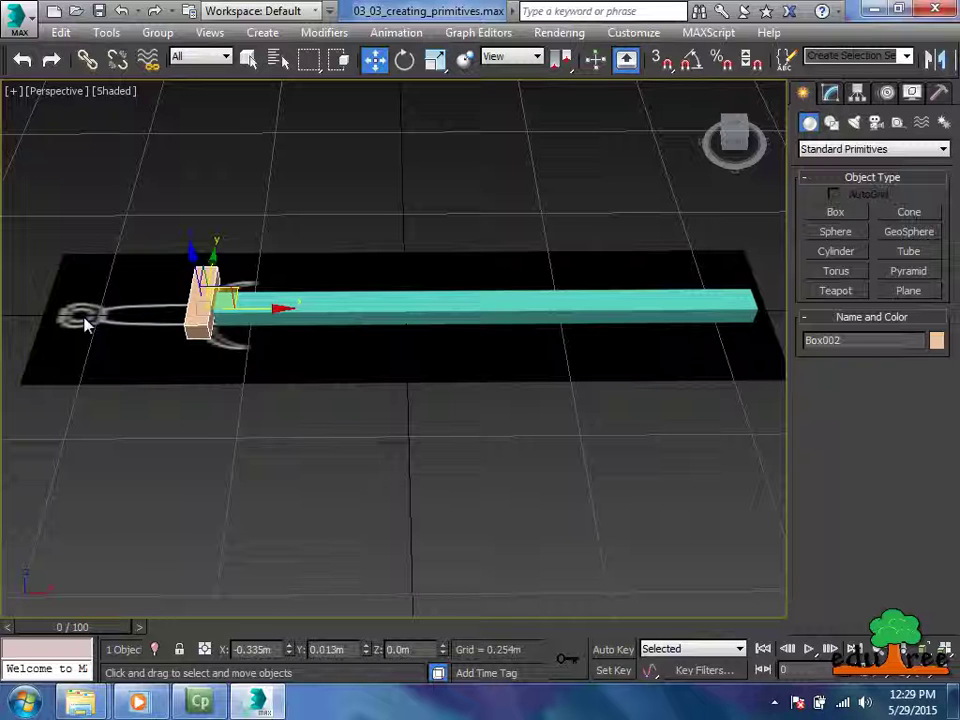
{"action": "left_click", "coordinate": [838, 252]}
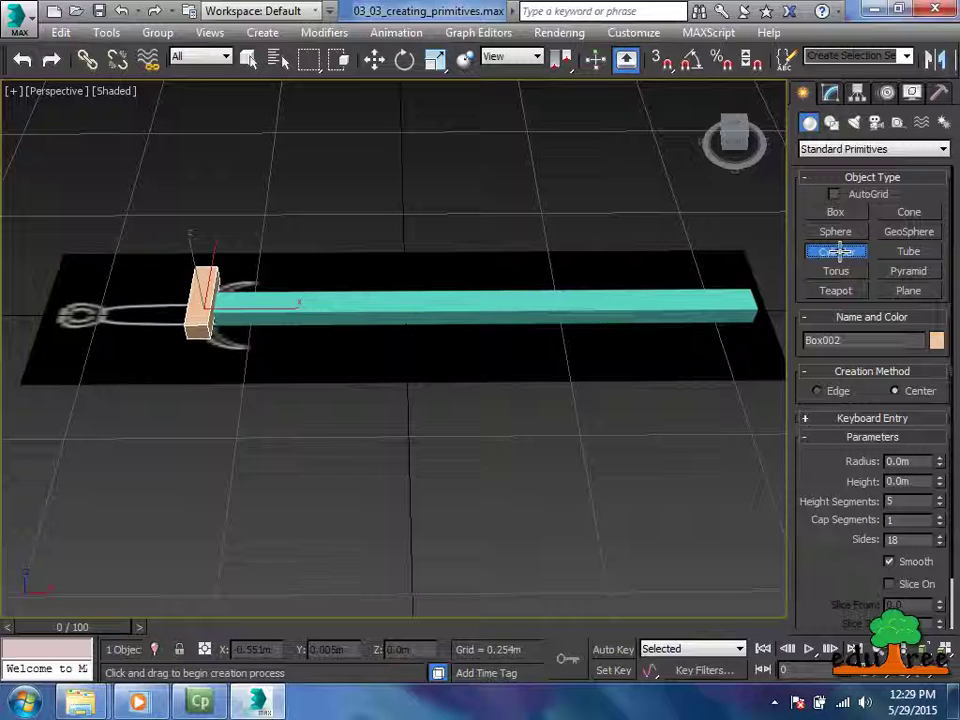
{"action": "left_click_drag", "start_coordinate": [73, 312], "coordinate": [90, 318]}
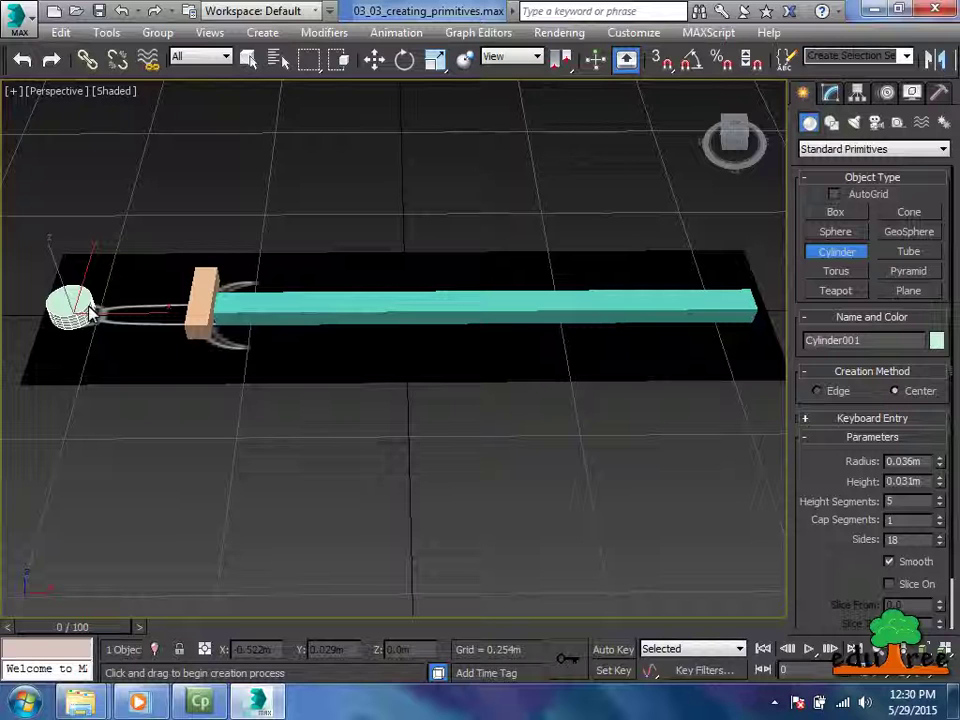
Finish the pommel's height, then draw Cylinder002 around the blade (radius 0.049m, height 0.102m).
{"action": "left_click", "coordinate": [90, 312]}
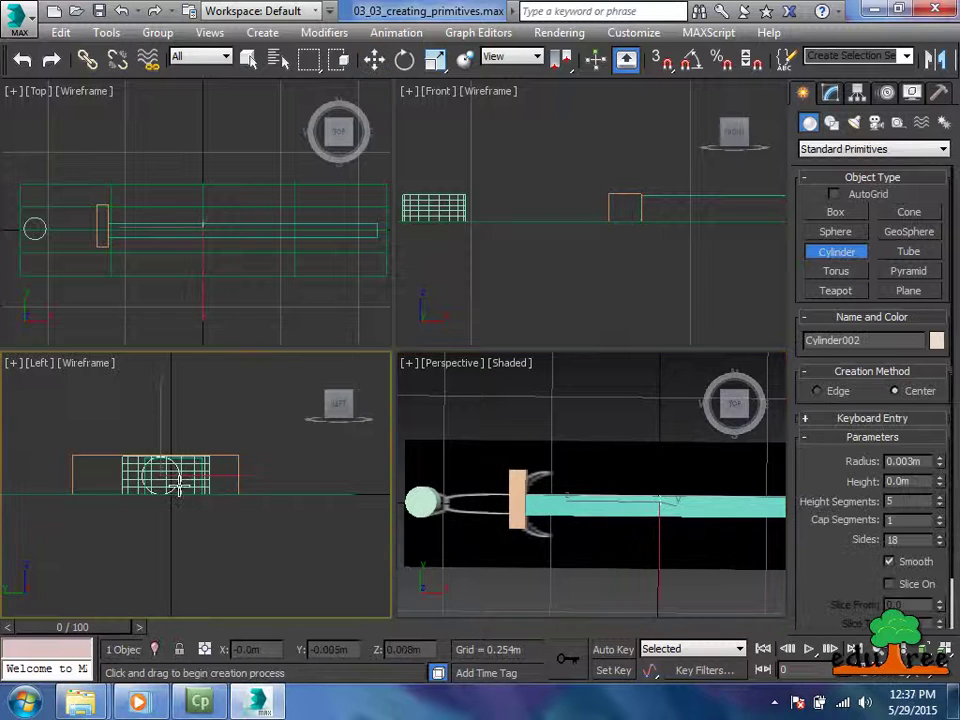
{"action": "left_click_drag", "start_coordinate": [162, 475], "coordinate": [198, 502]}
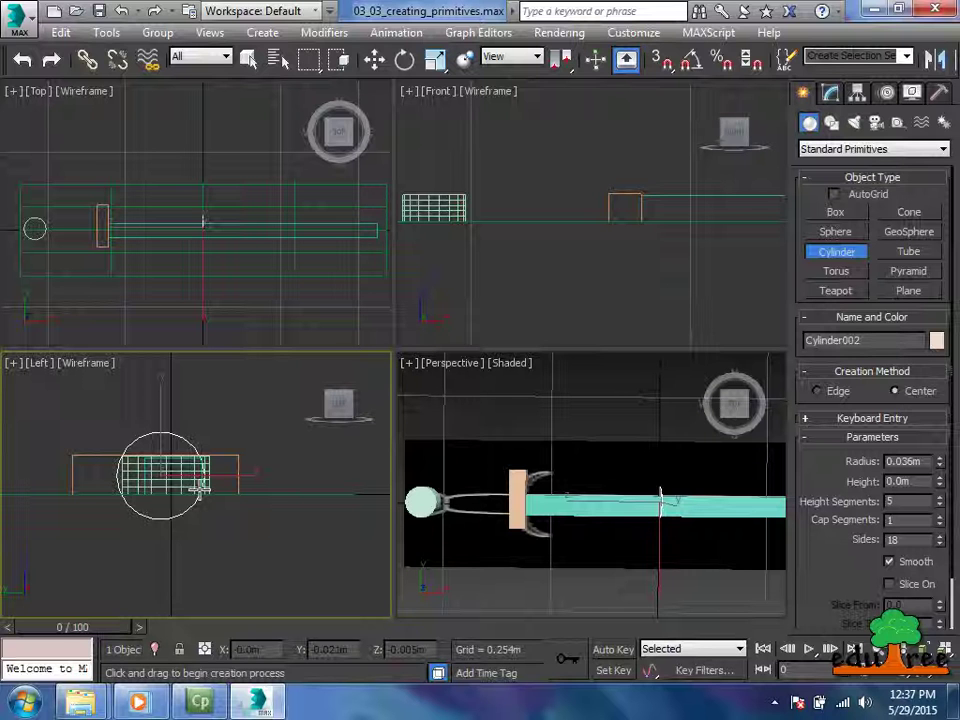
{"action": "left_click_drag", "start_coordinate": [200, 485], "coordinate": [229, 510]}
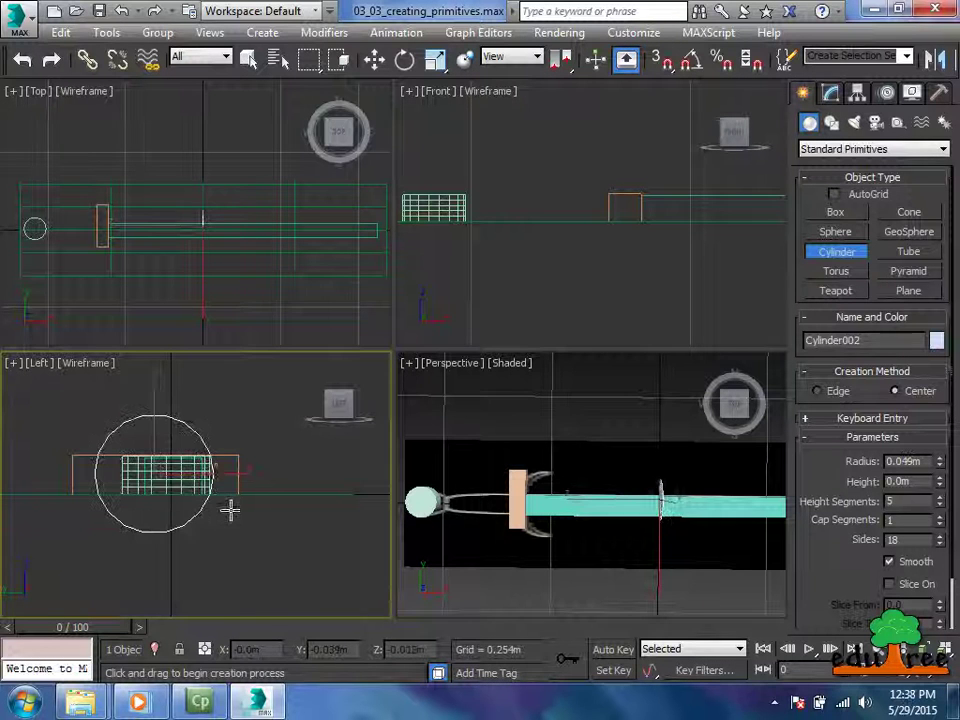
{"action": "left_click", "coordinate": [155, 376]}
{"action": "key", "text": "w"}
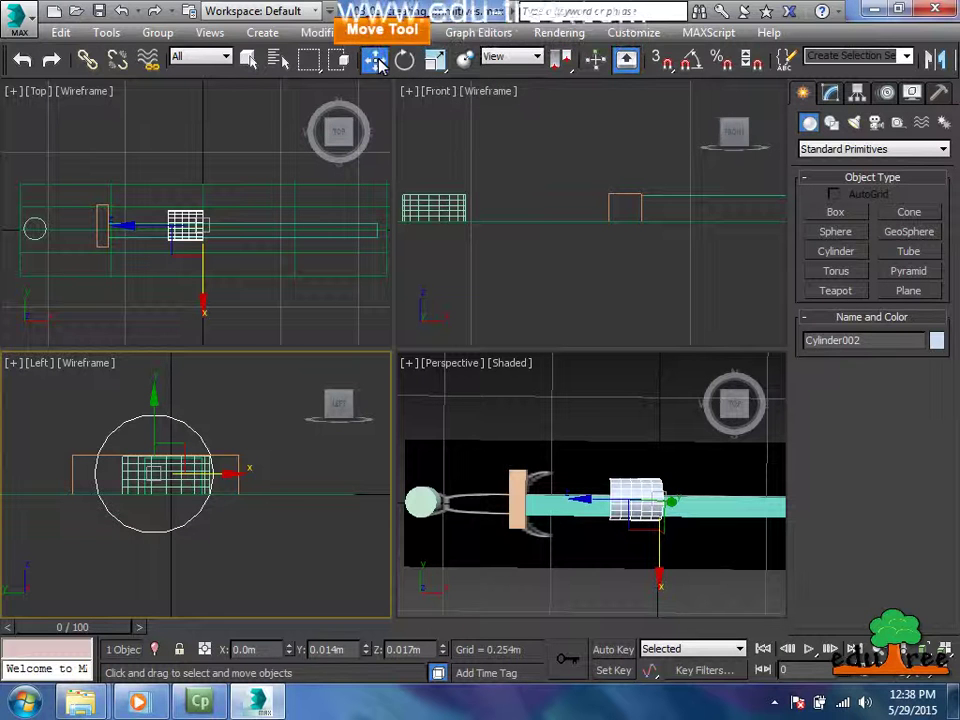
Move the grip cylinder toward the handle and set the blade box's Y position to 0.
{"action": "left_click_drag", "start_coordinate": [637, 508], "coordinate": [485, 506]}
{"action": "left_click", "coordinate": [620, 524]}
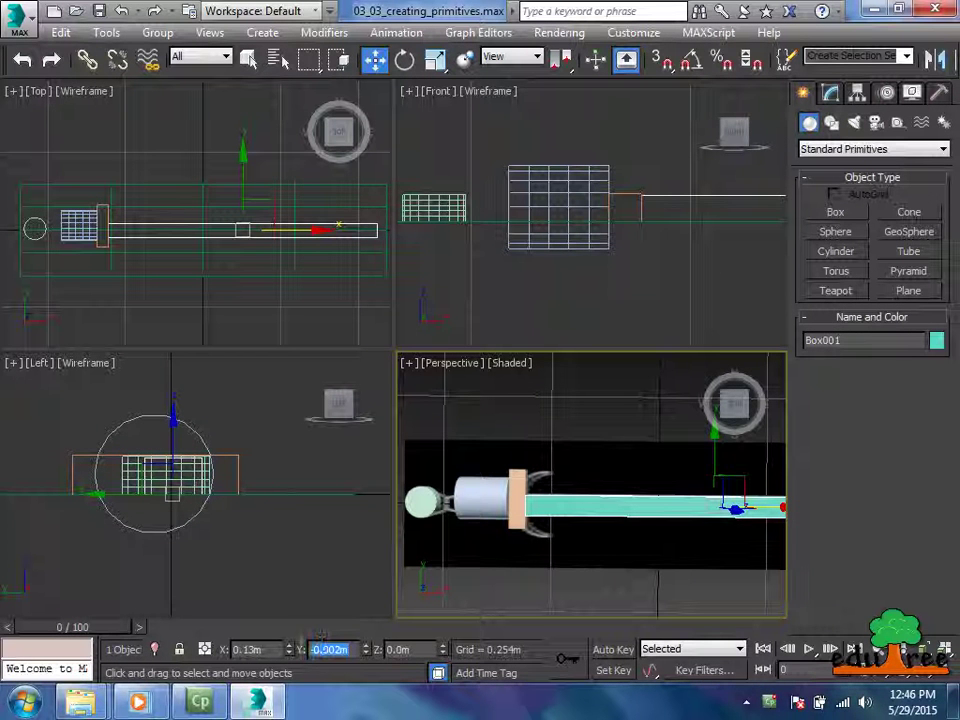
{"action": "type", "text": "0"}
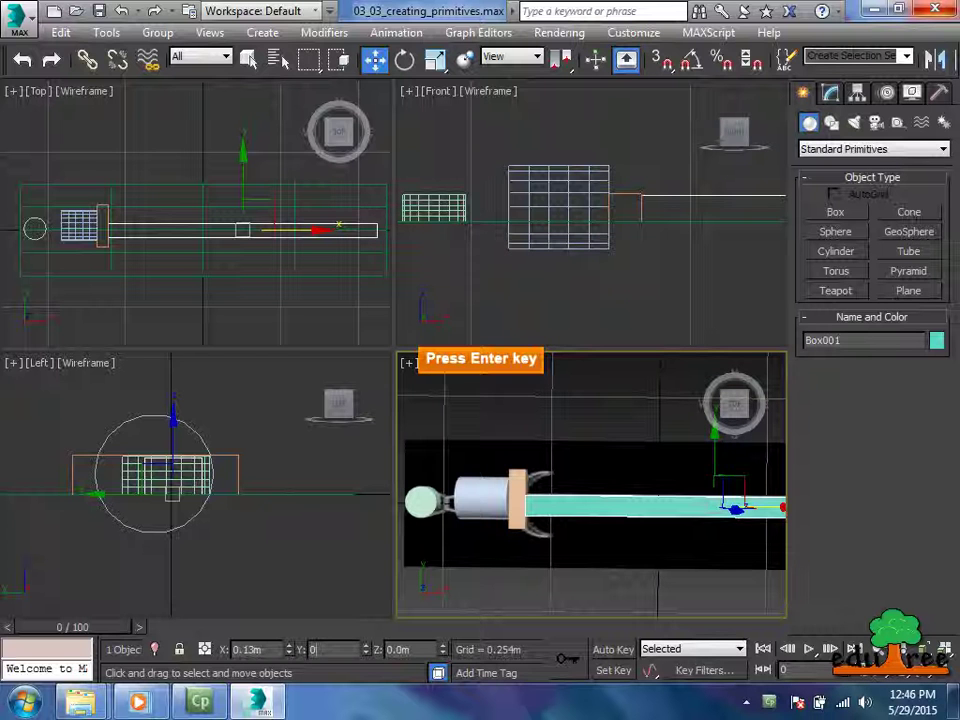
{"action": "key", "text": "Return"}
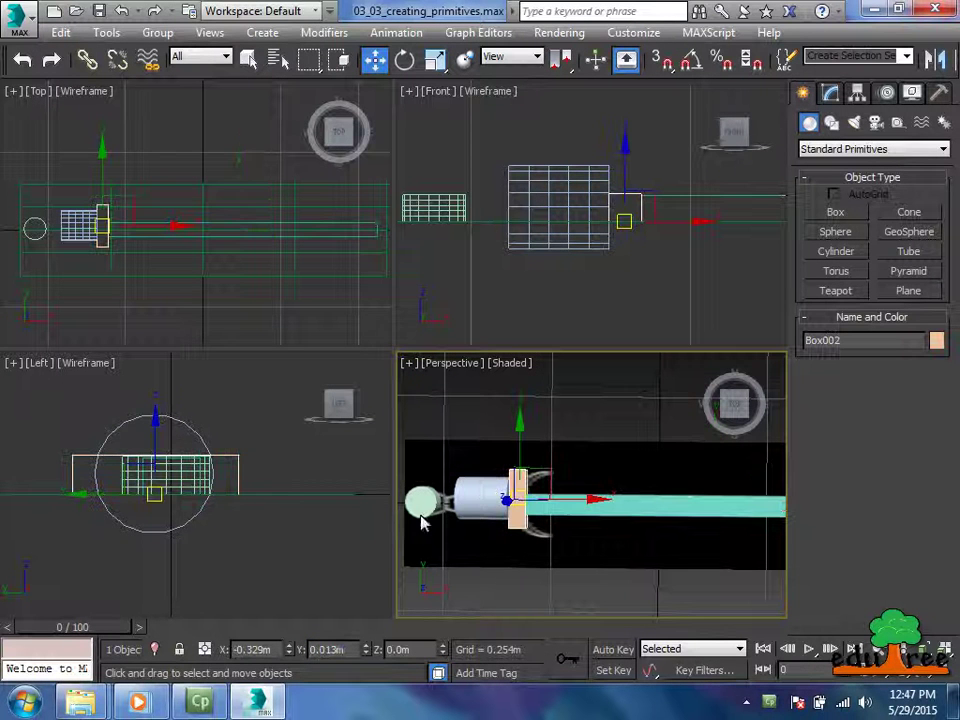
Set the Y position to 0 for the crossguard, grip cylinder and pommel.
{"action": "double_click", "coordinate": [335, 650]}
{"action": "type", "text": "0"}
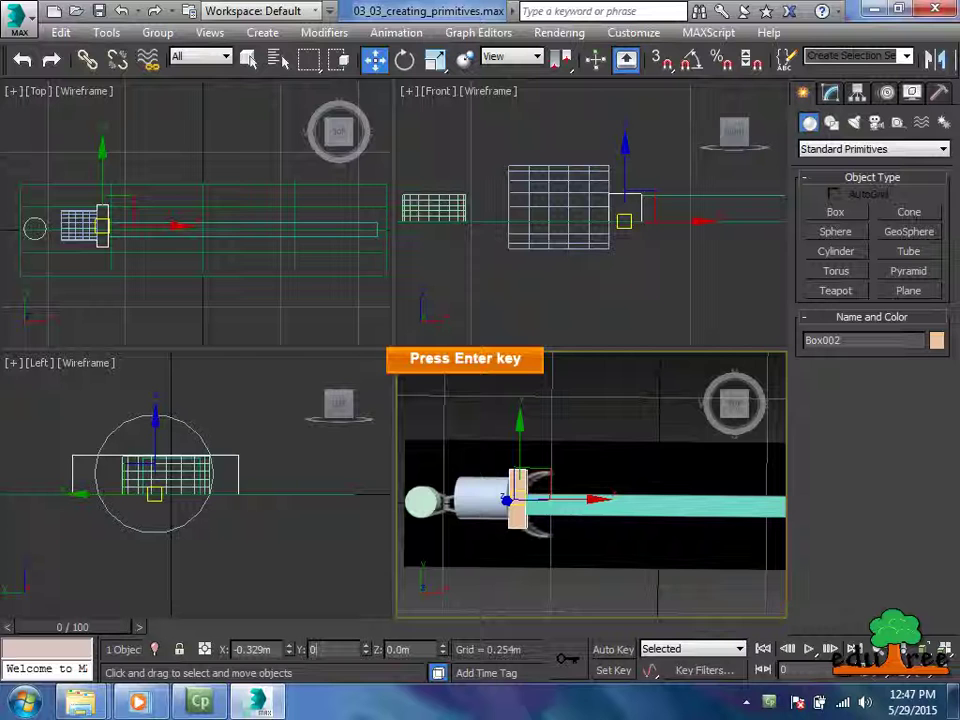
{"action": "key", "text": "Return"}
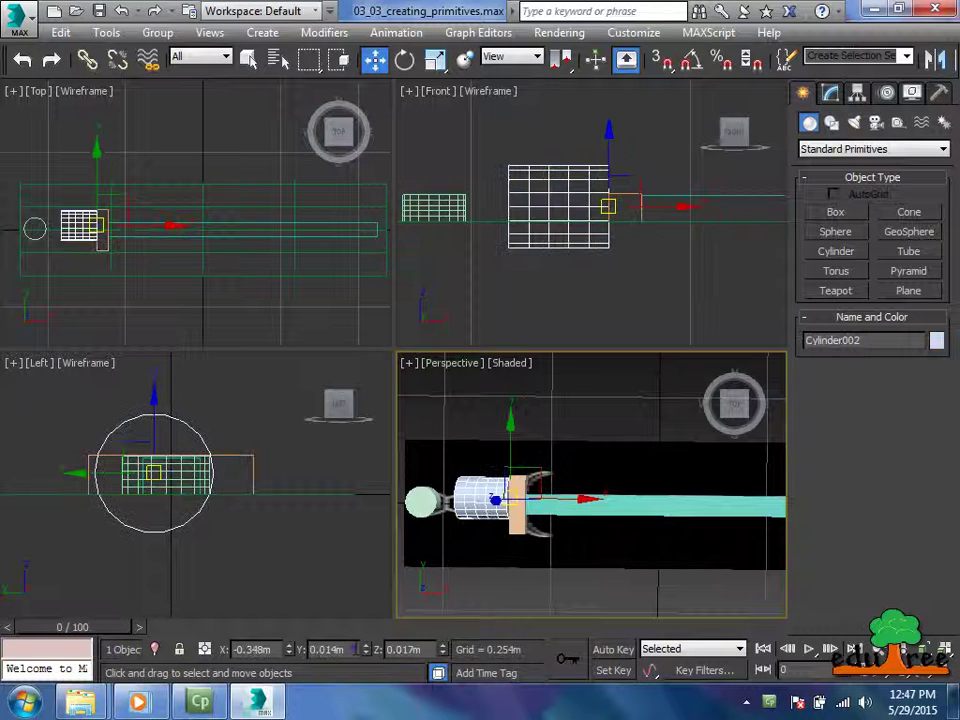
{"action": "double_click", "coordinate": [330, 650]}
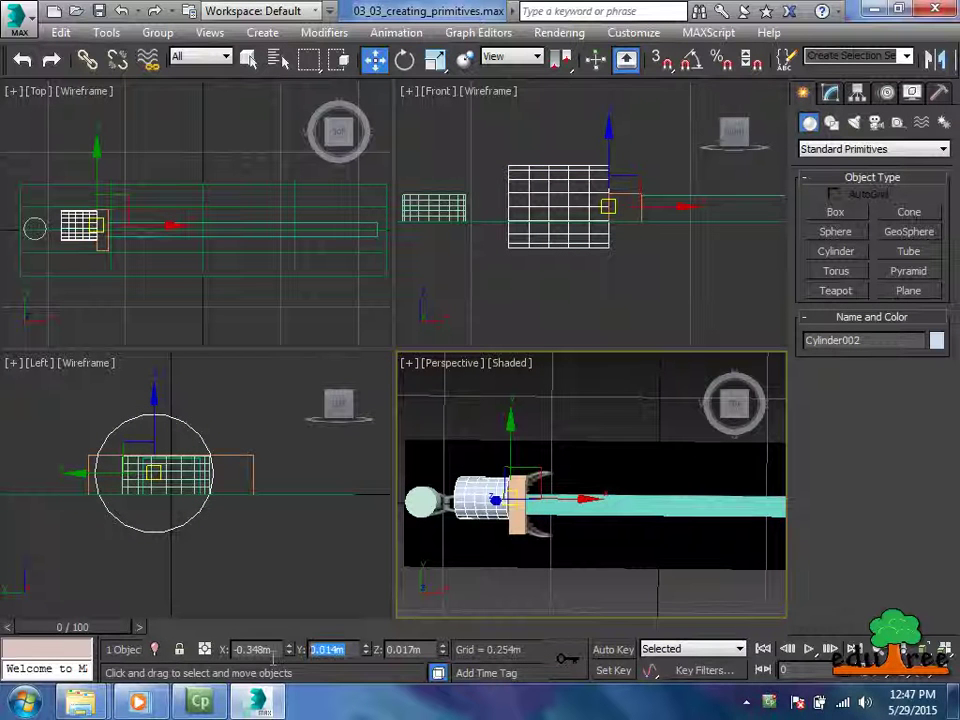
{"action": "type", "text": "0"}
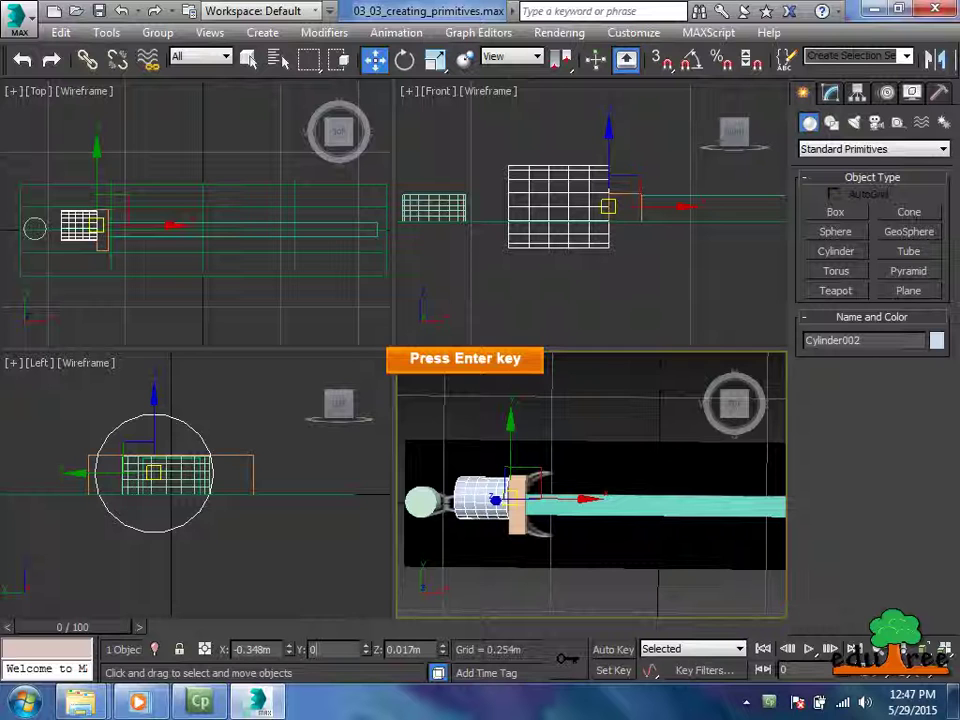
{"action": "key", "text": "Return"}
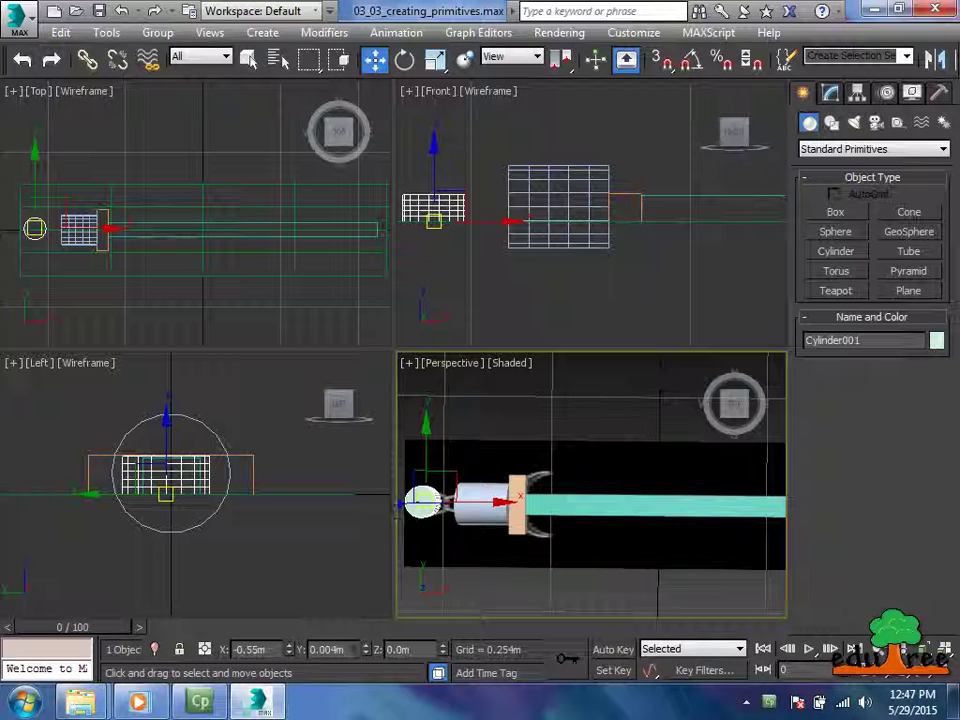
{"action": "double_click", "coordinate": [330, 650]}
{"action": "type", "text": "0"}
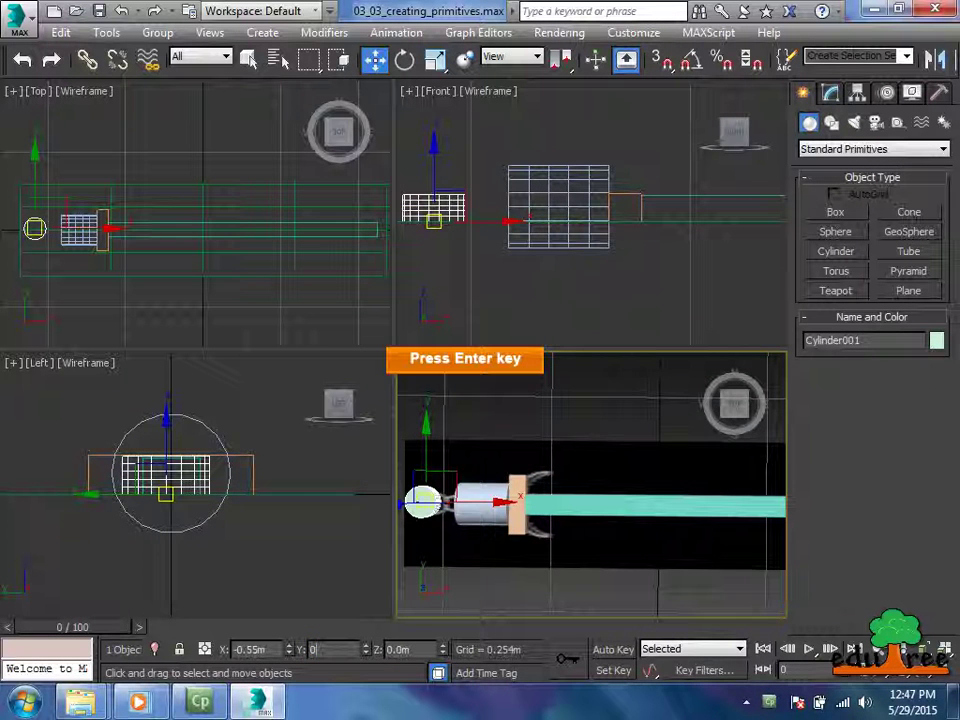
{"action": "key", "text": "Return"}
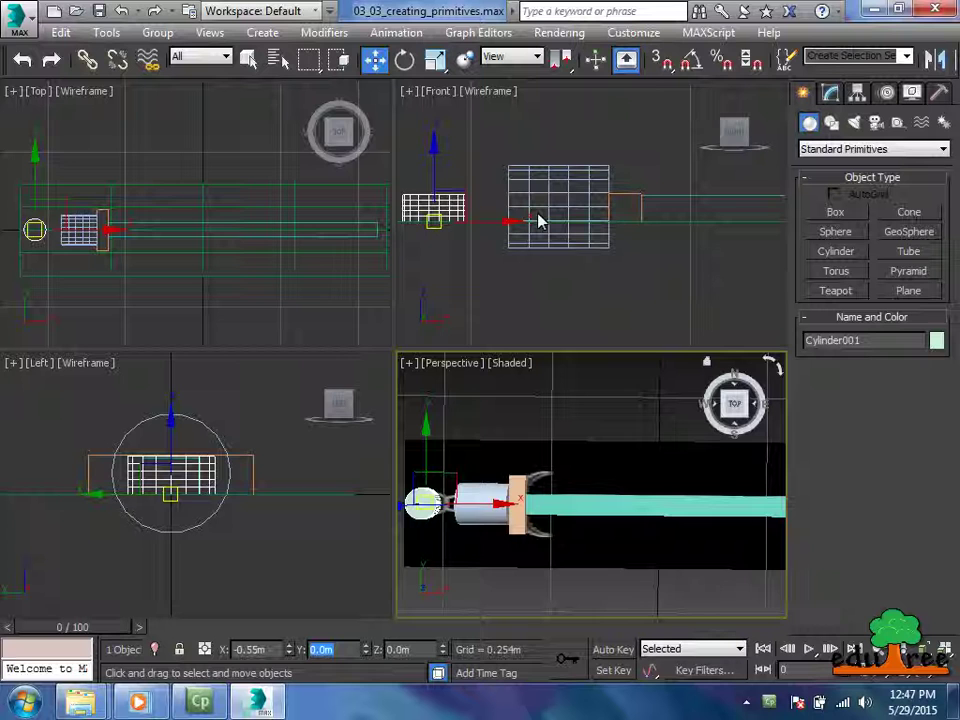
{"action": "key", "text": "ctrl+d"}
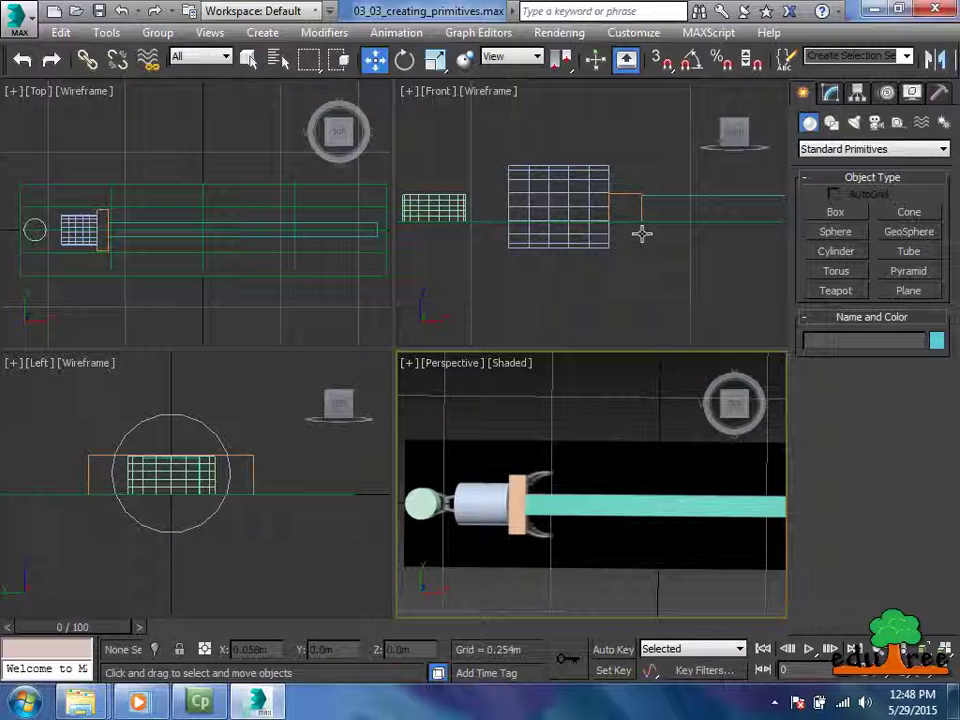
Enter 0.0 as the blade box's Height and set the grip cylinder's Z position to 0.
{"action": "left_click", "coordinate": [684, 507]}
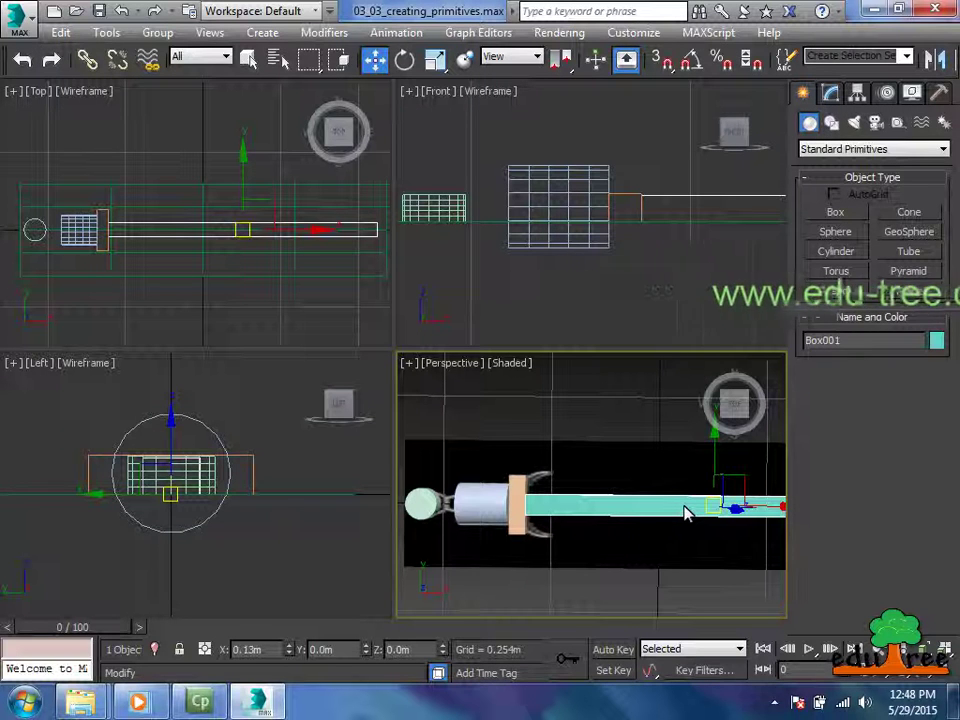
{"action": "left_click", "coordinate": [830, 93]}
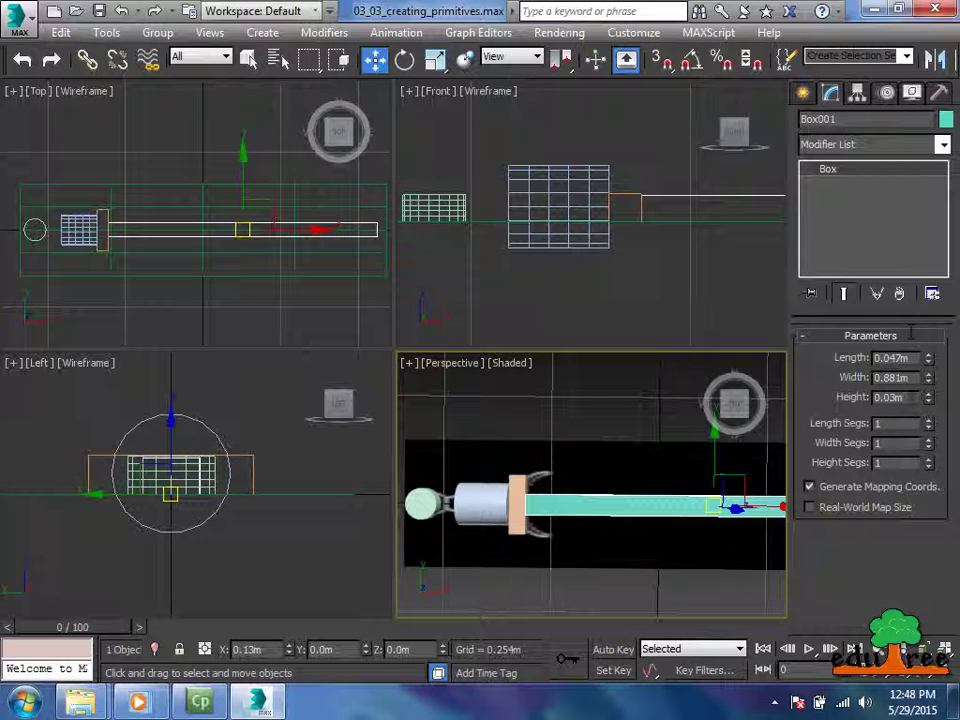
{"action": "double_click", "coordinate": [880, 397]}
{"action": "type", "text": "0.0"}
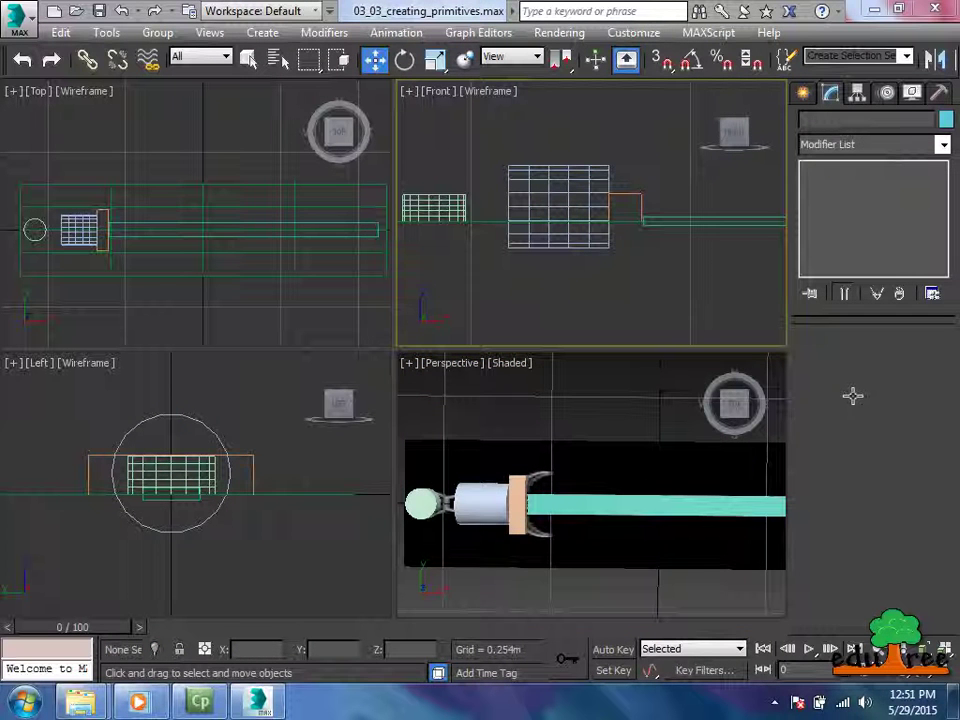
{"action": "left_click", "coordinate": [483, 505]}
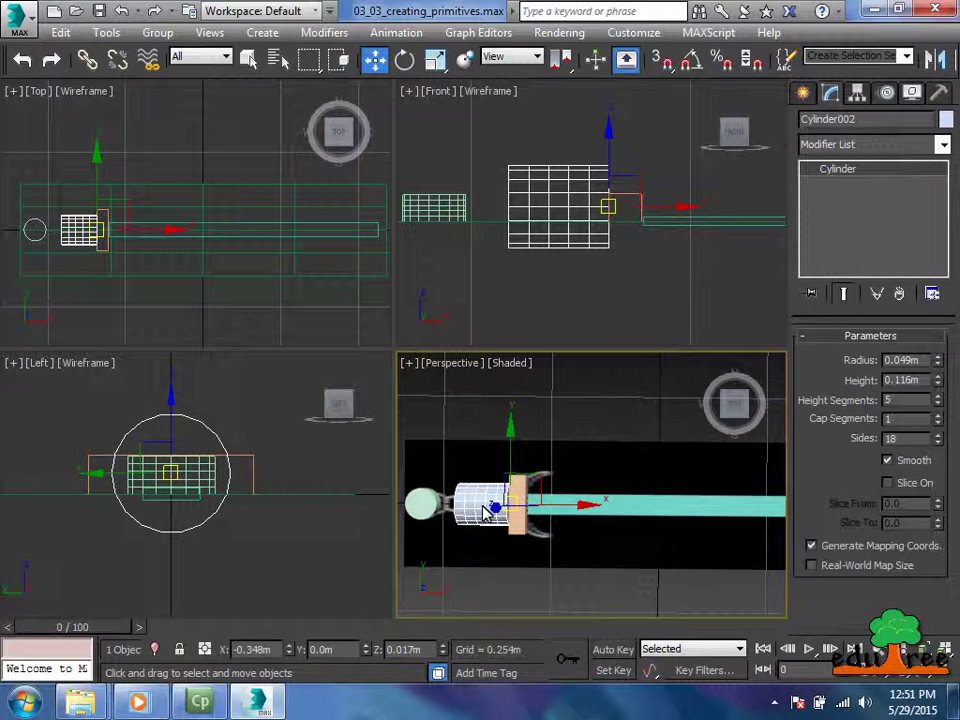
{"action": "double_click", "coordinate": [400, 649]}
{"action": "type", "text": "0"}
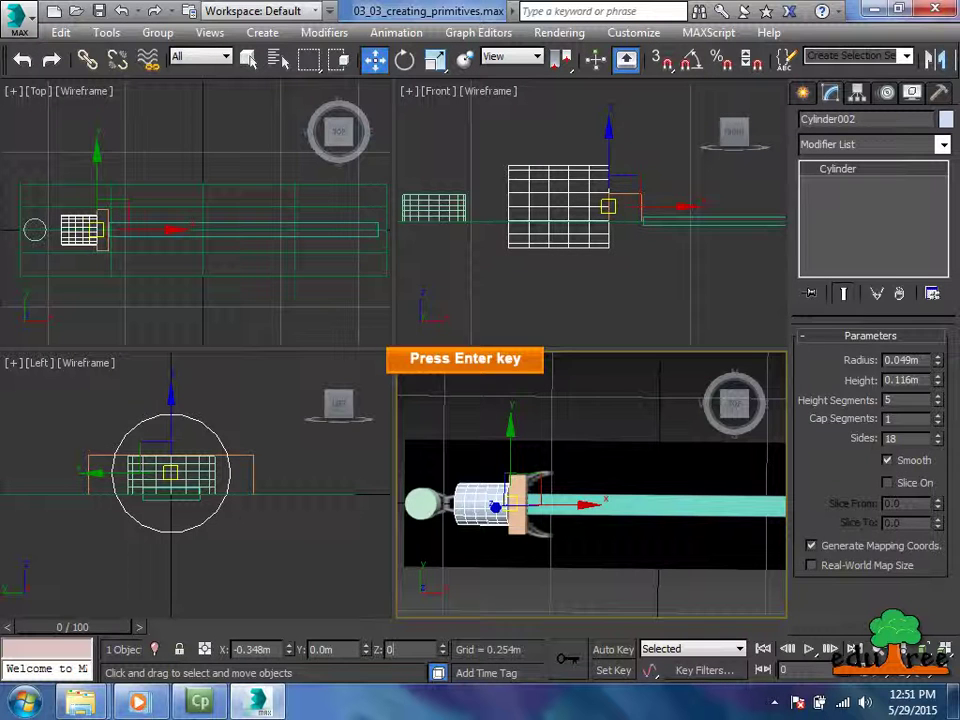
{"action": "key", "text": "Return"}
{"action": "left_click", "coordinate": [470, 300]}
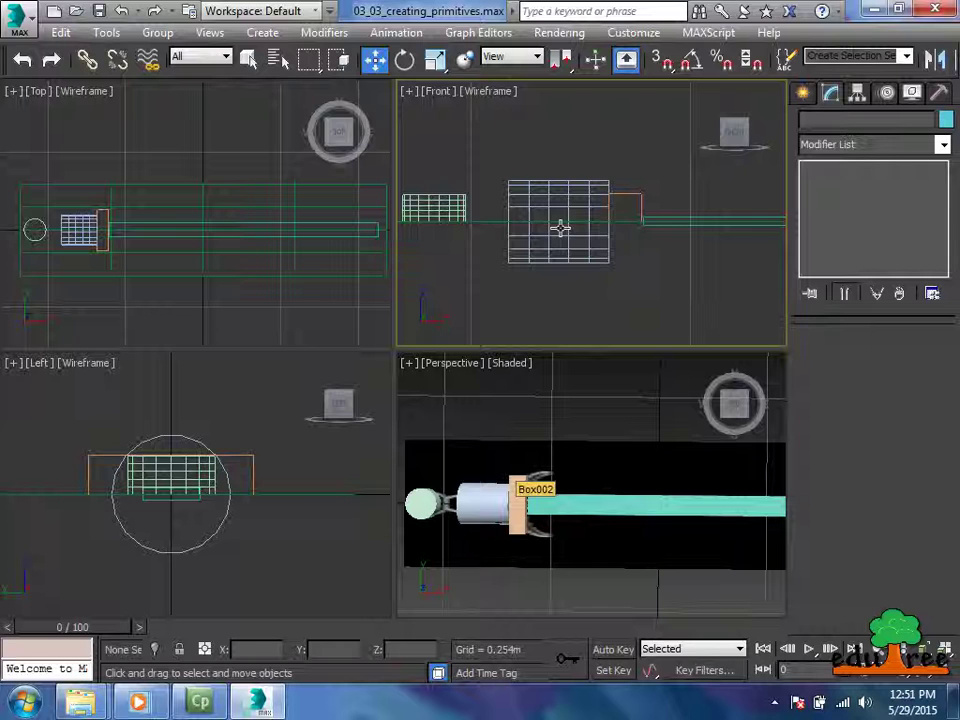
Give the crossguard Box002 a 0.05m height and lower it to Z -0.025m.
{"action": "left_click", "coordinate": [516, 503]}
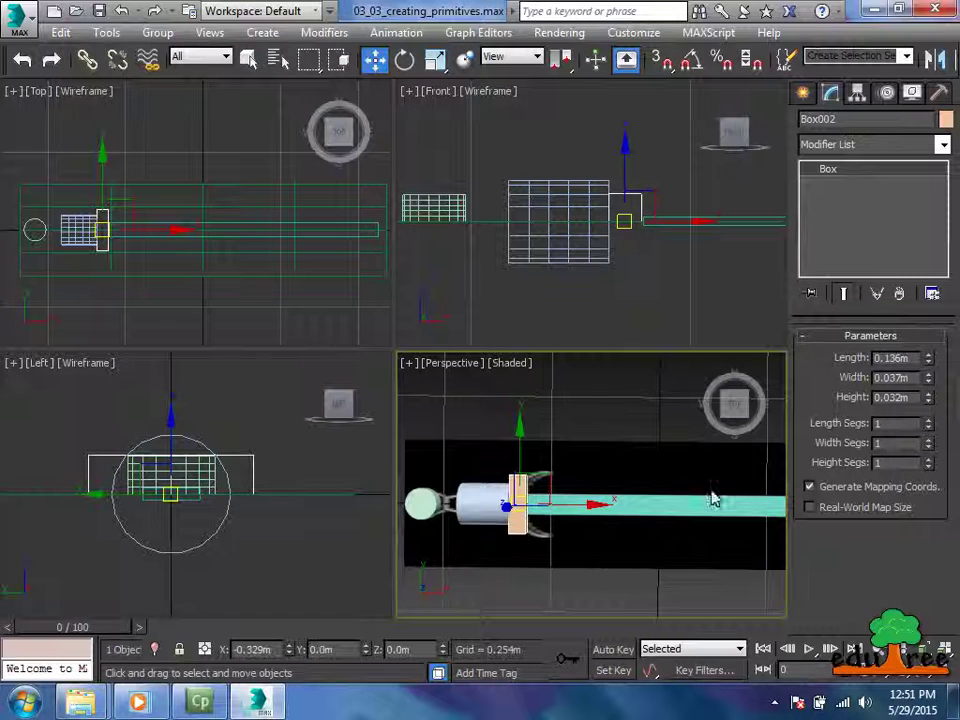
{"action": "double_click", "coordinate": [878, 397]}
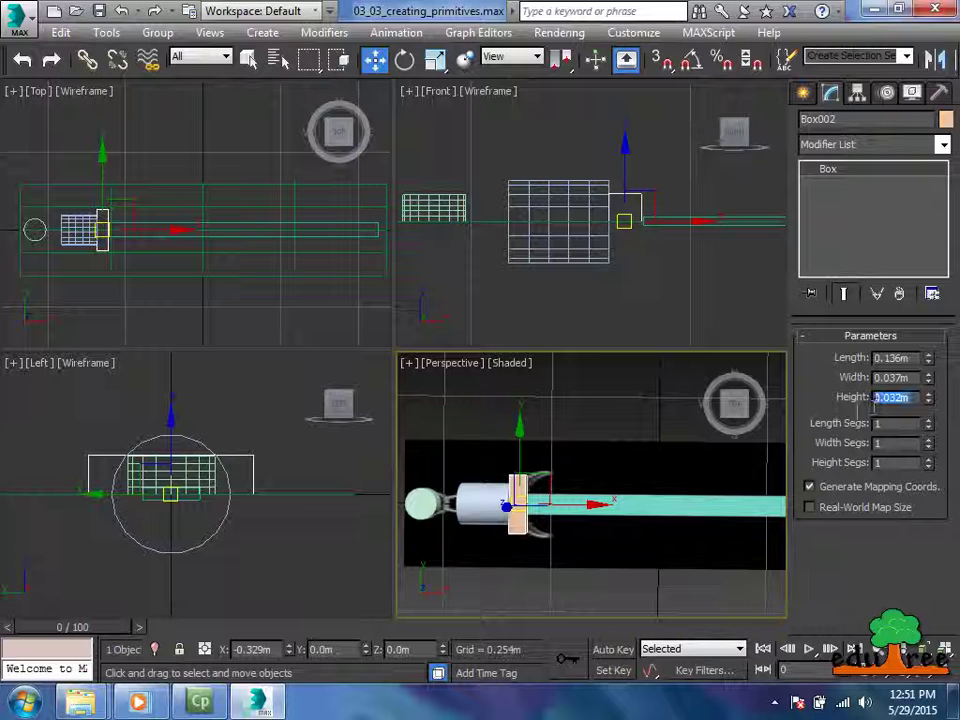
{"action": "type", "text": "0.05"}
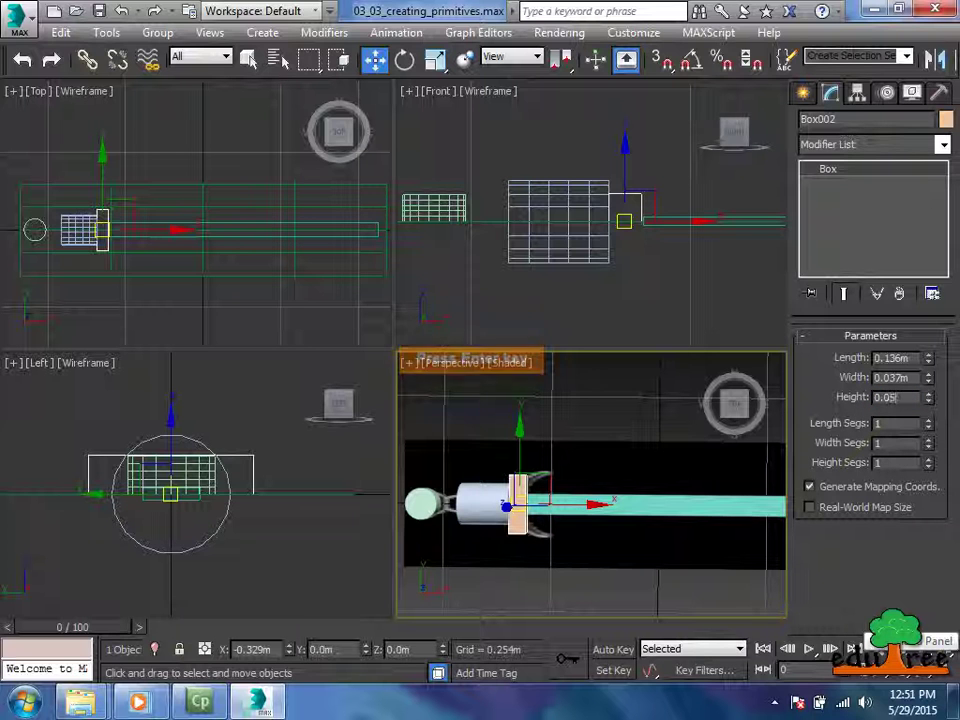
{"action": "key", "text": "Return"}
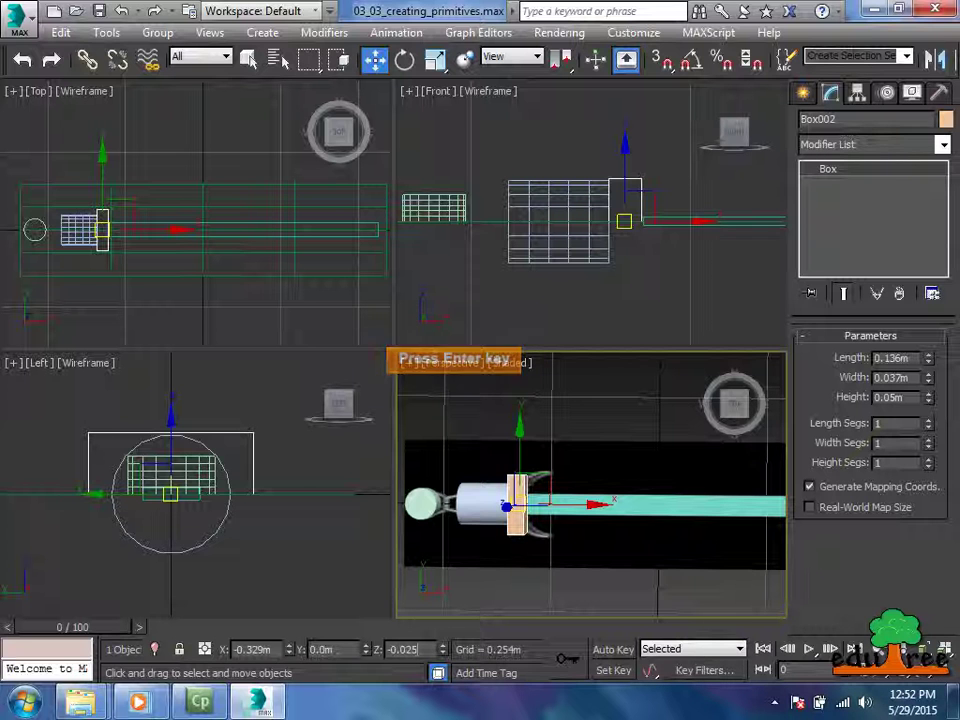
{"action": "key", "text": "Return"}
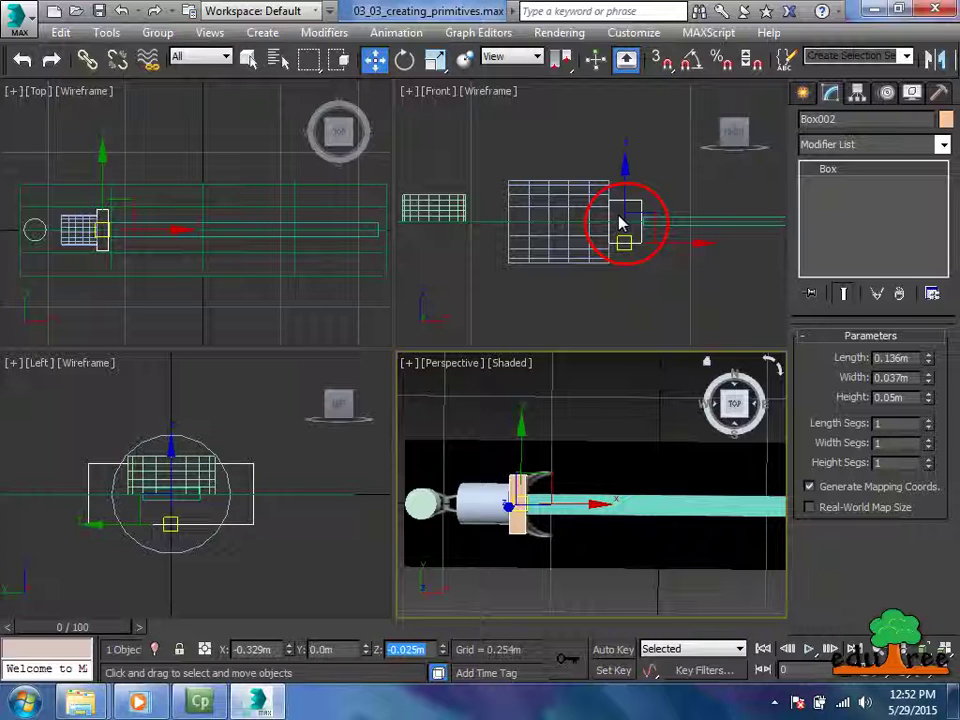
Set the handle cylinder Cylinder002's radius to 0.015m.
{"action": "left_click", "coordinate": [447, 215]}
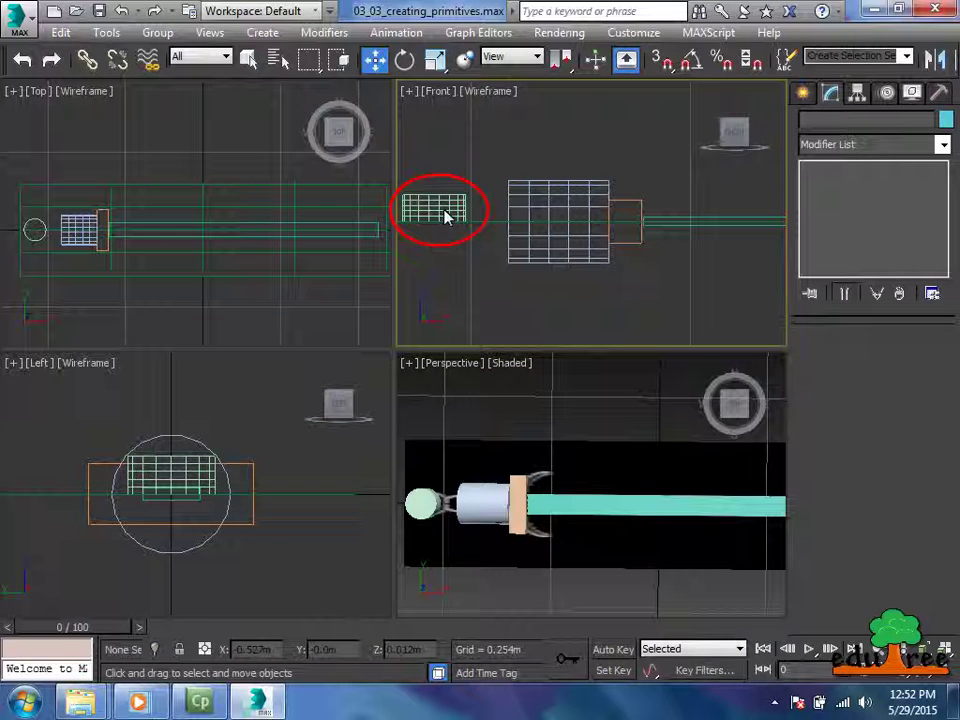
{"action": "left_click", "coordinate": [442, 216]}
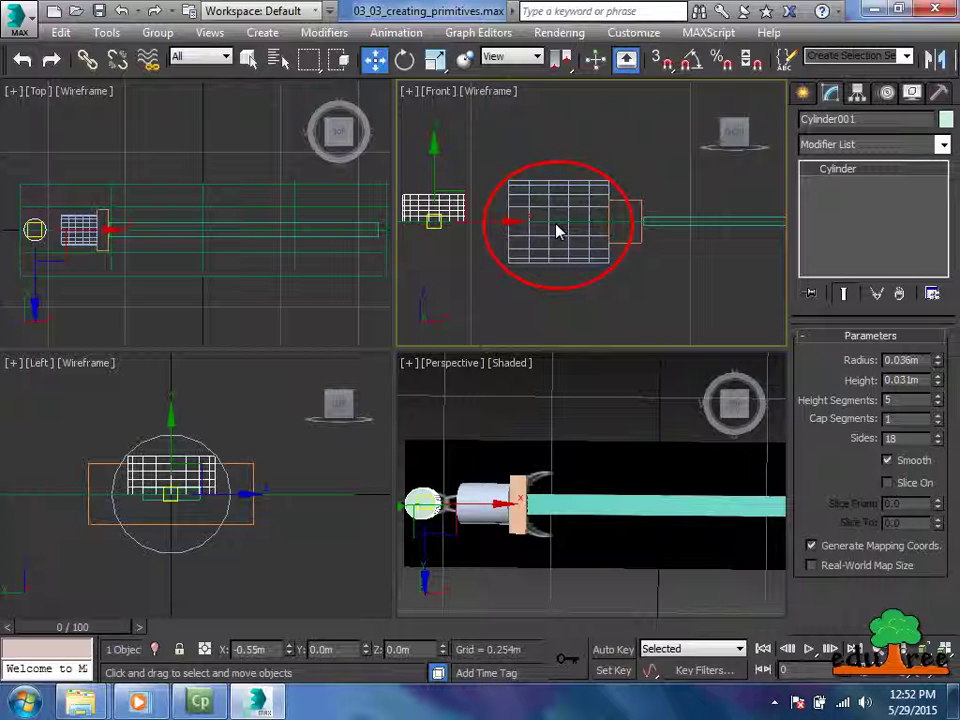
{"action": "left_click", "coordinate": [678, 232]}
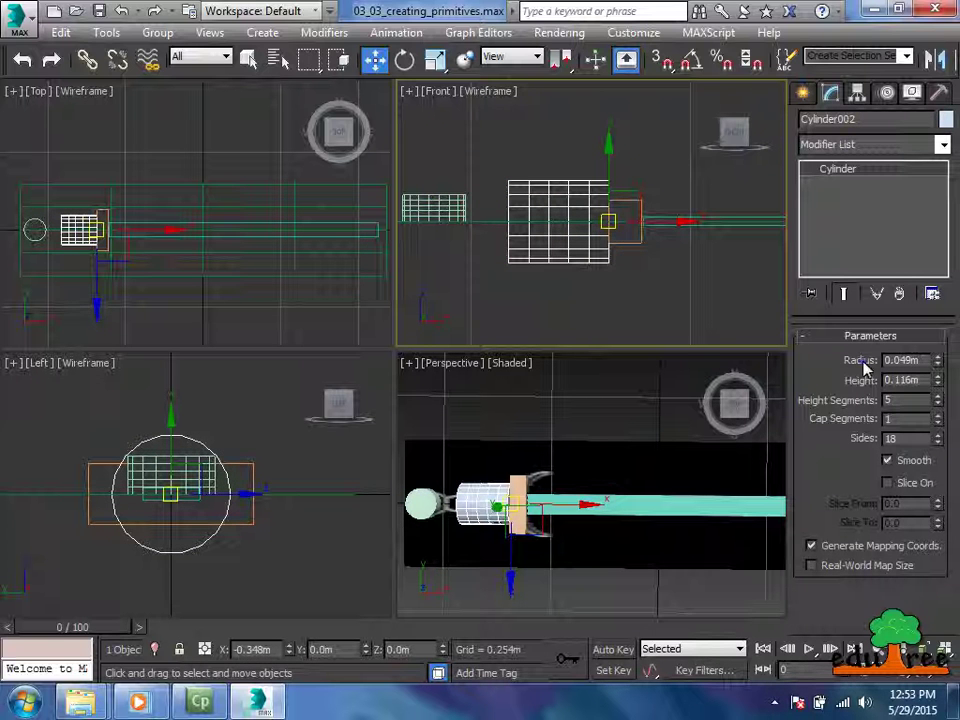
{"action": "double_click", "coordinate": [902, 360]}
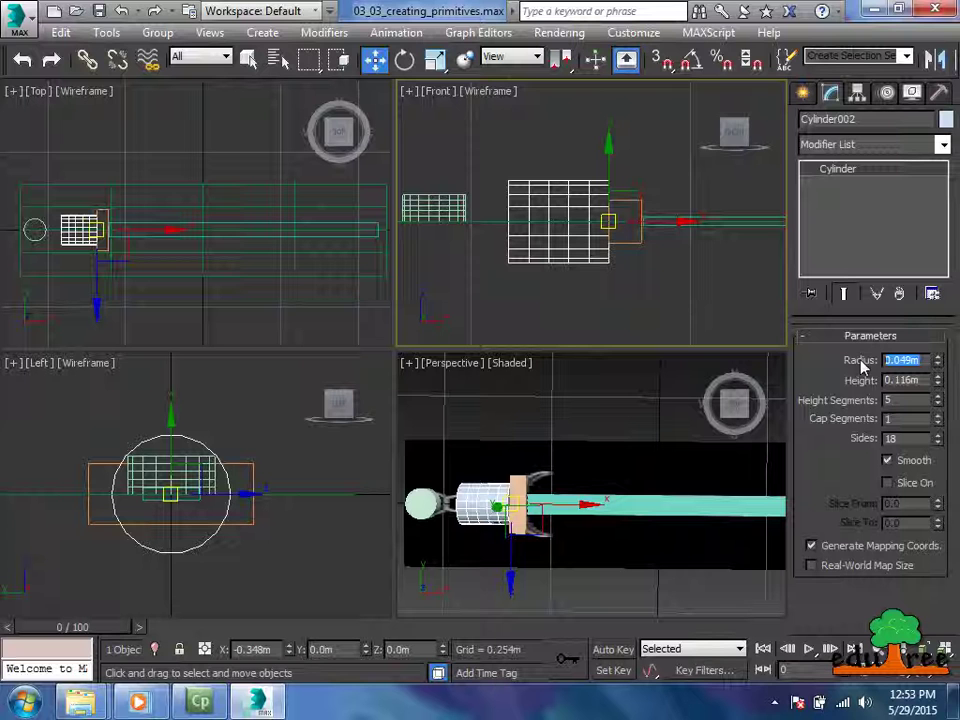
{"action": "type", "text": "0.015"}
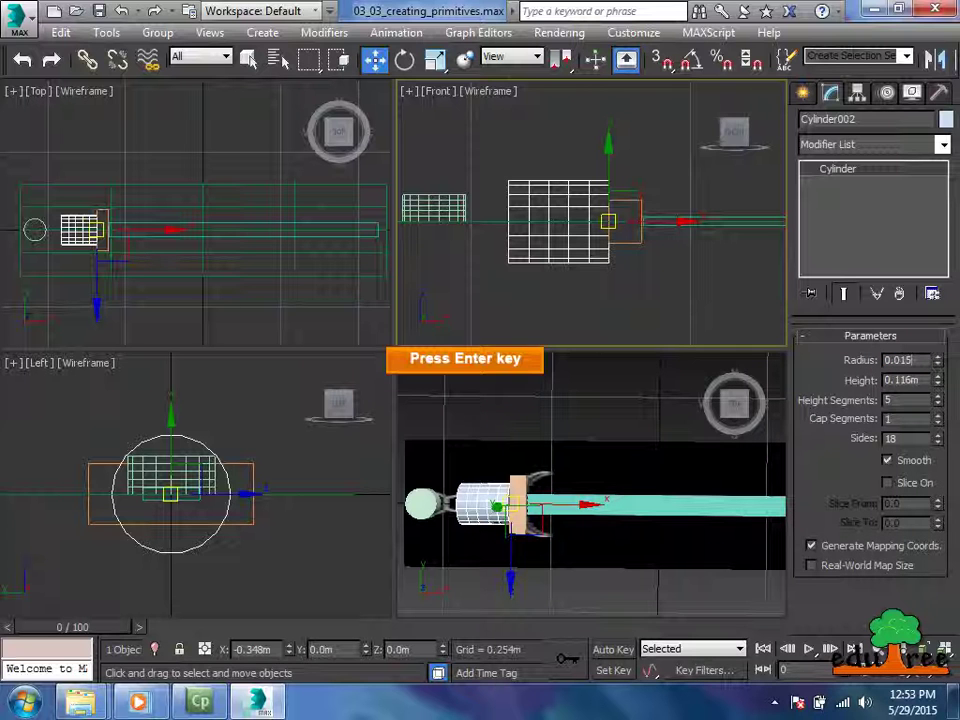
{"action": "key", "text": "Return"}
{"action": "key", "text": "ctrl+d"}
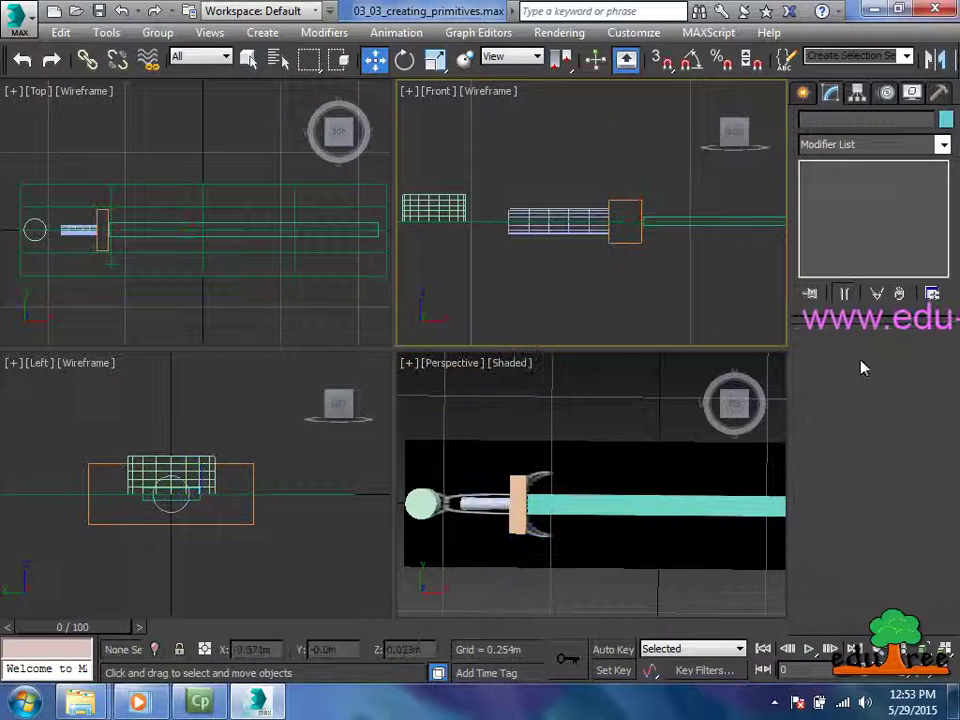
Set Cylinder001's height to 0.03m and clear the selection.
{"action": "left_click", "coordinate": [437, 218]}
{"action": "double_click", "coordinate": [902, 380]}
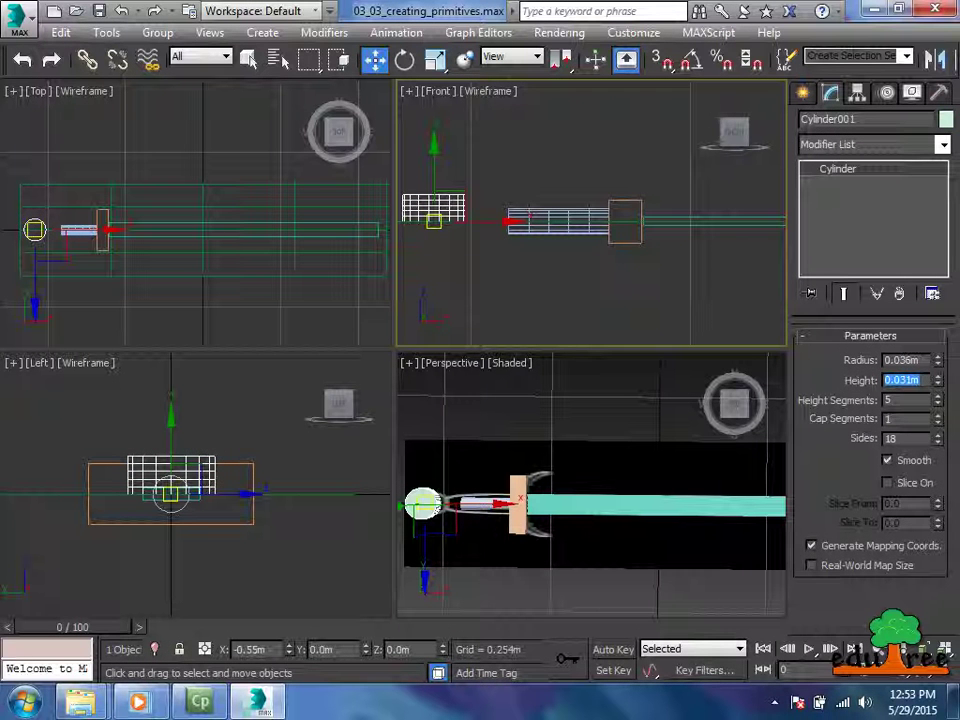
{"action": "type", "text": "0.03"}
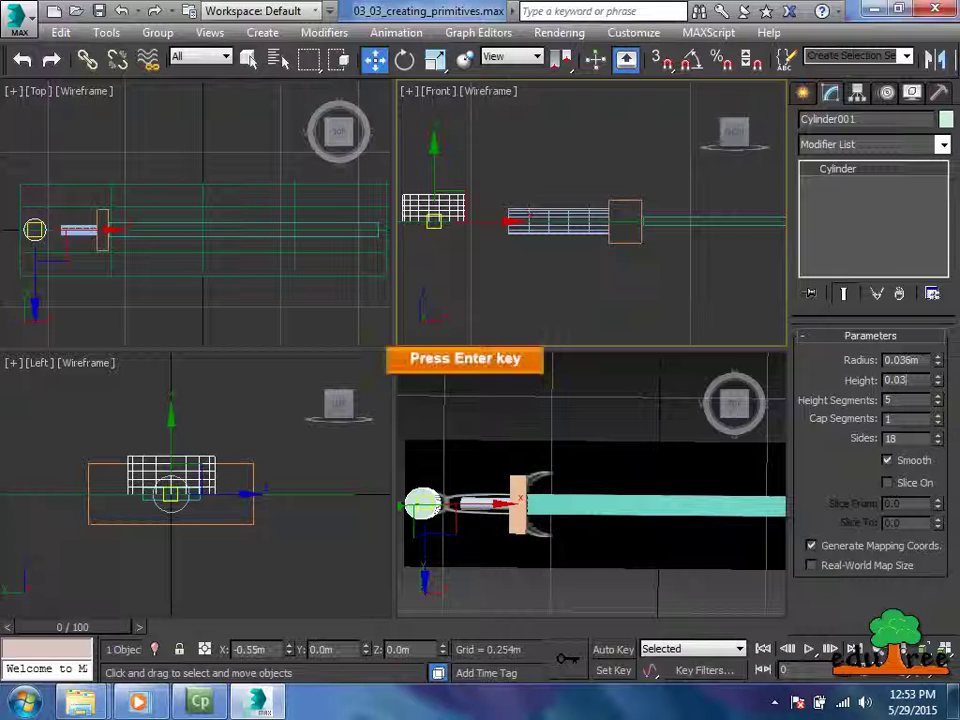
{"action": "key", "text": "Return"}
{"action": "key", "text": "ctrl+d"}
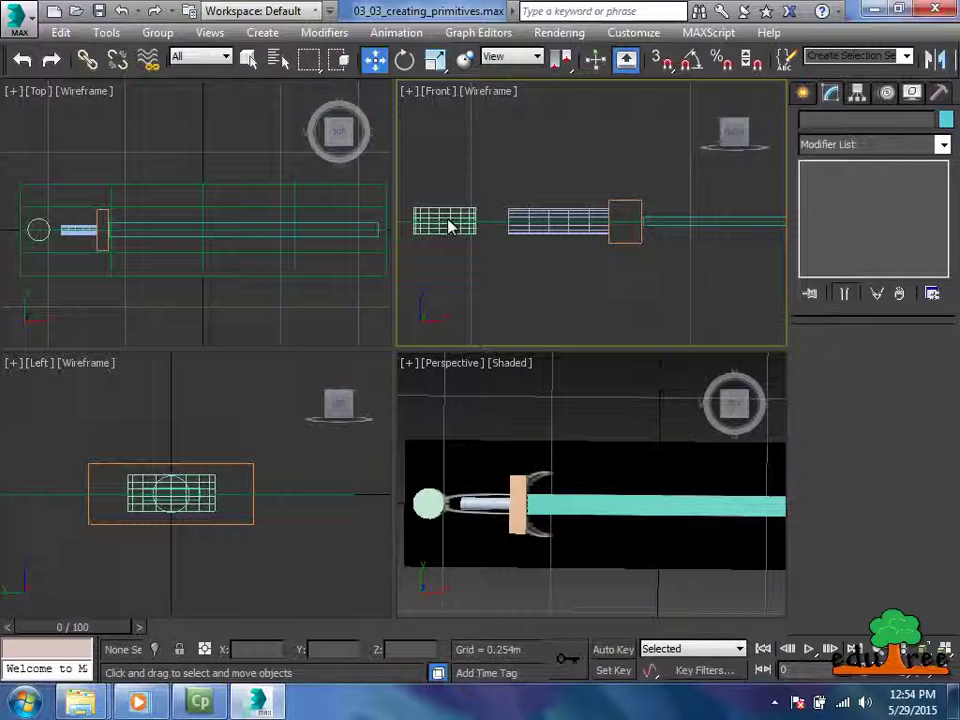
{"action": "left_click", "coordinate": [480, 503]}
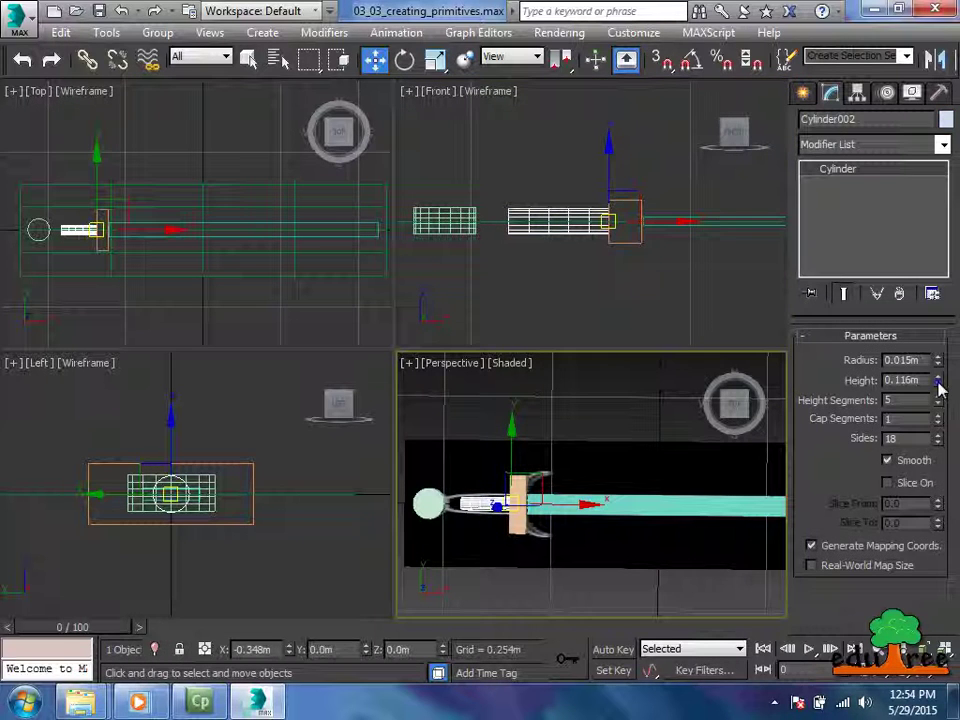
{"action": "key", "text": "ctrl+d"}
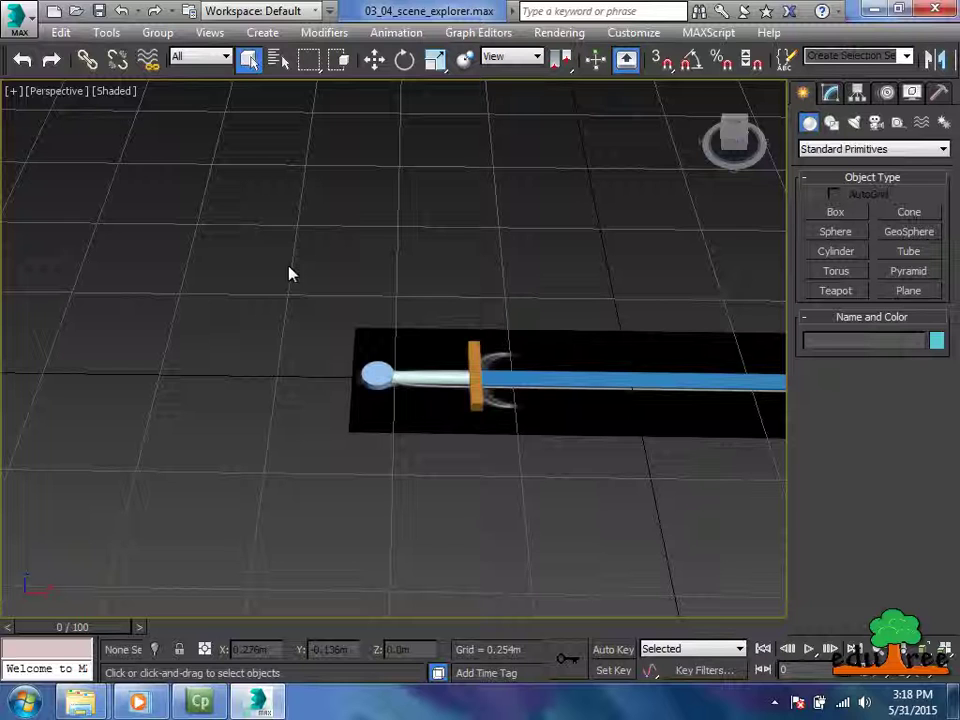
Open the Workspace: Default Scene Explorer from Tools and pick the greyed Plane001 entry.
{"action": "left_click", "coordinate": [106, 33]}
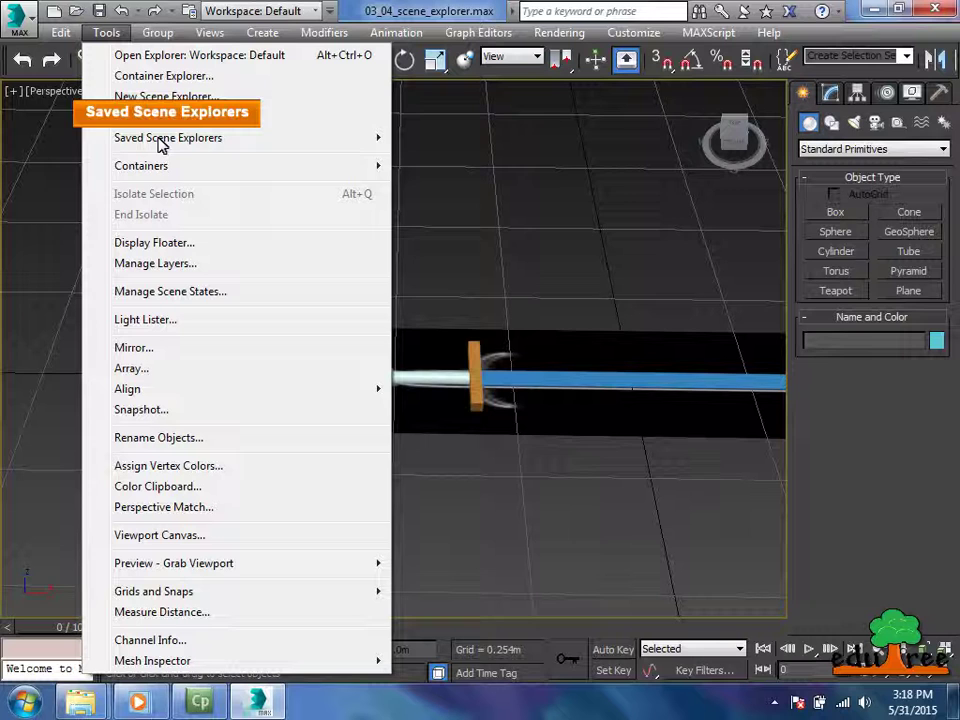
{"action": "mouse_move", "coordinate": [160, 146]}
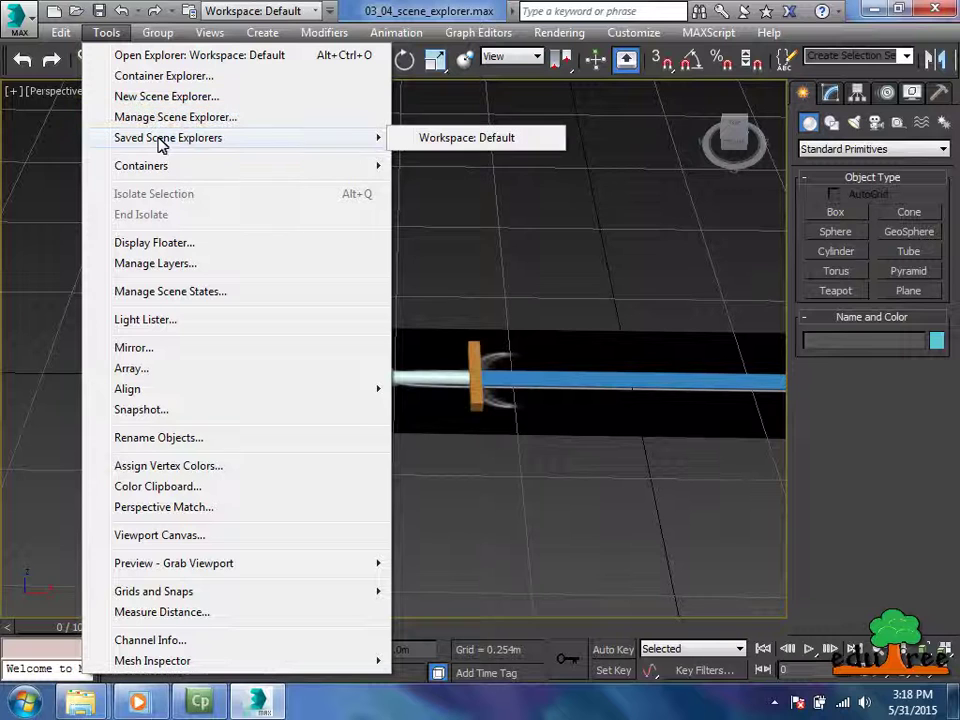
{"action": "left_click", "coordinate": [461, 140]}
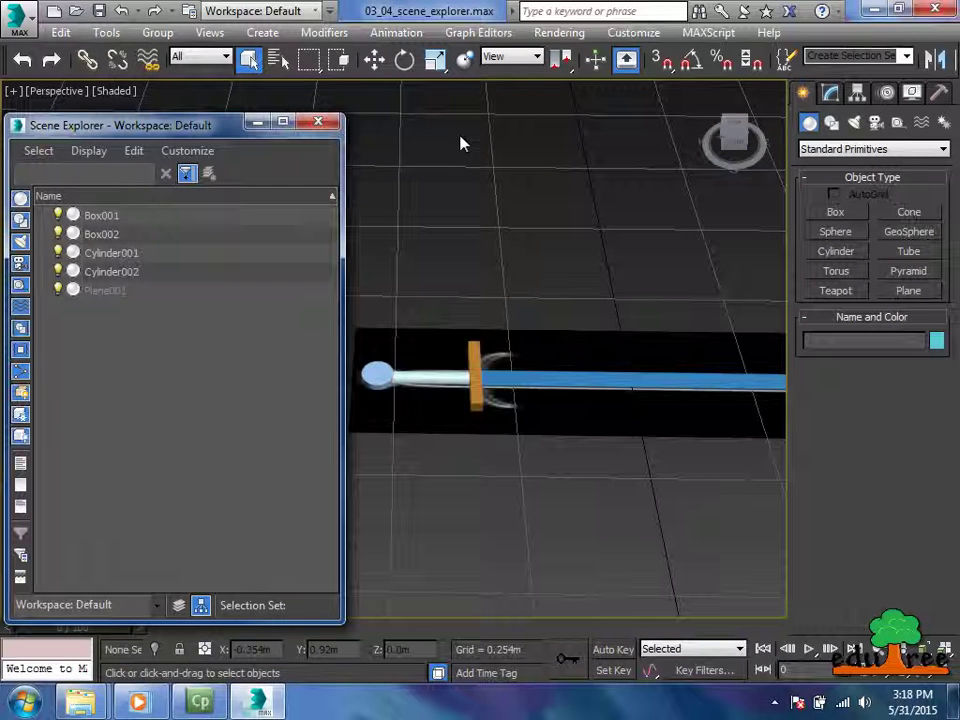
{"action": "left_click", "coordinate": [107, 292]}
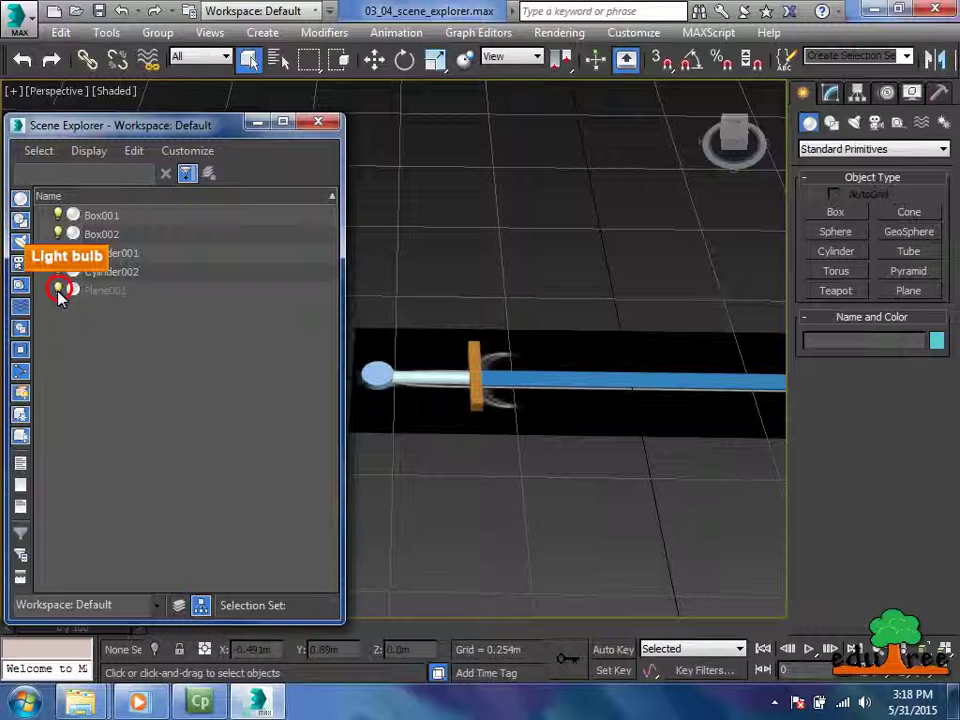
{"action": "left_click", "coordinate": [58, 289]}
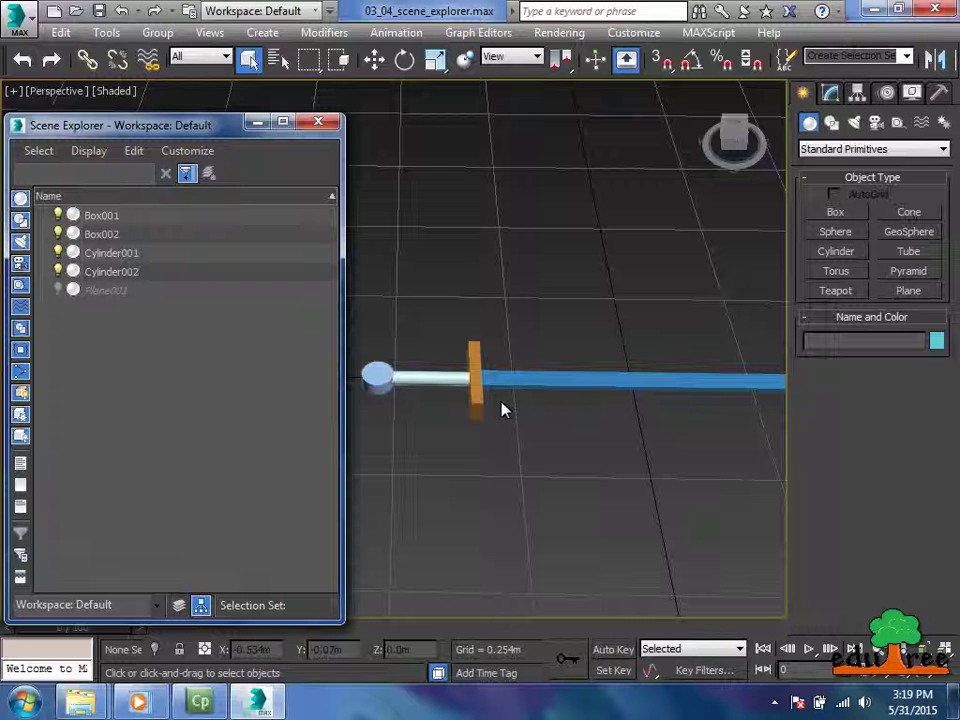
{"action": "left_click", "coordinate": [58, 289]}
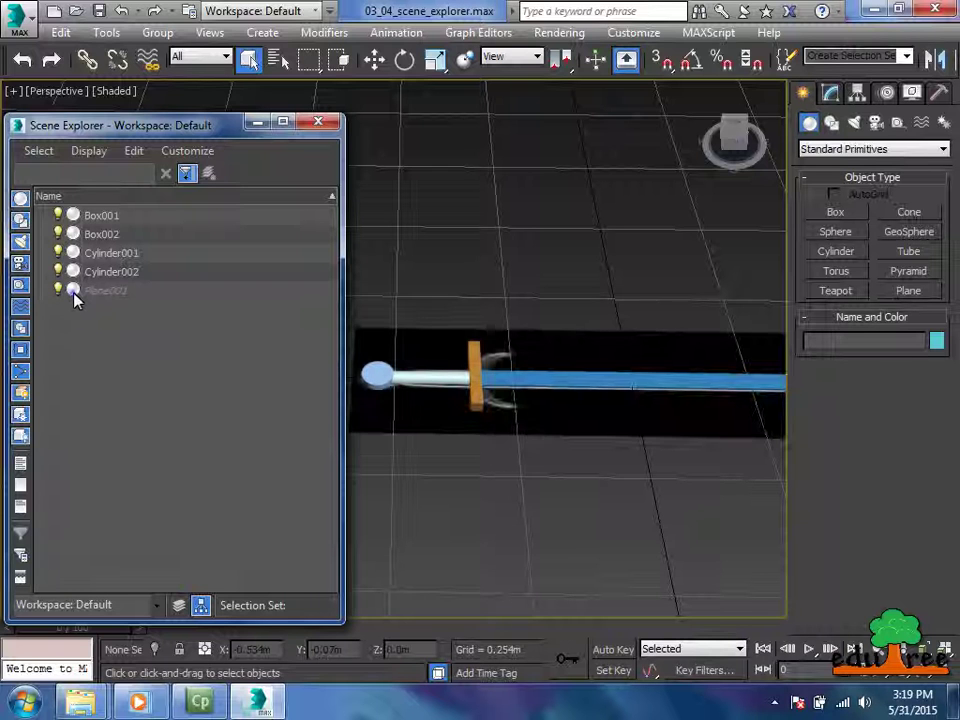
{"action": "left_click", "coordinate": [73, 290]}
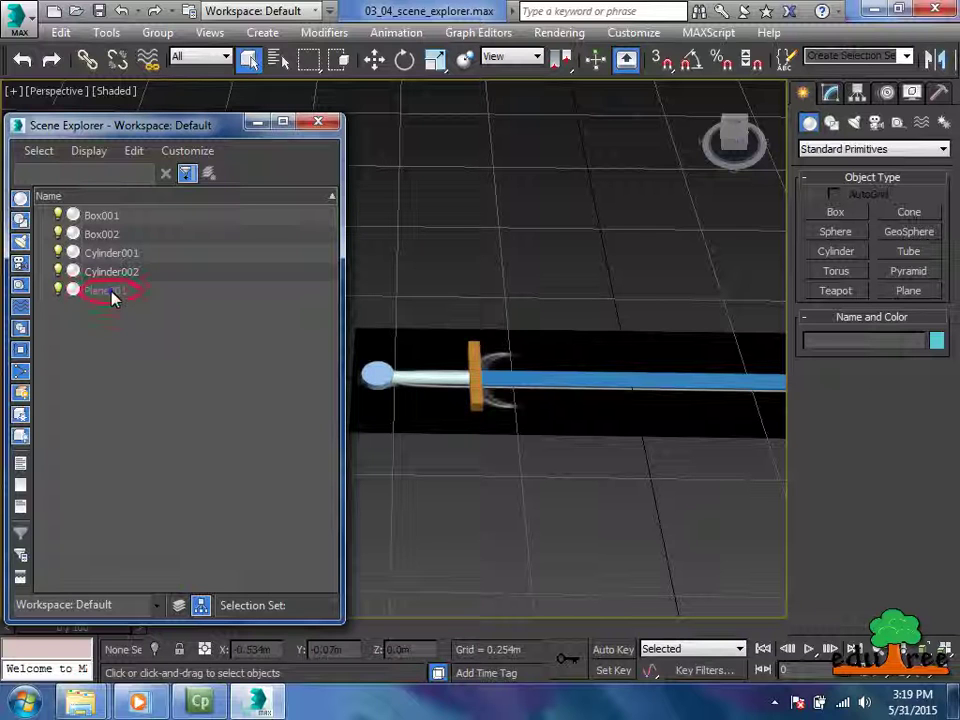
{"action": "left_click", "coordinate": [112, 296]}
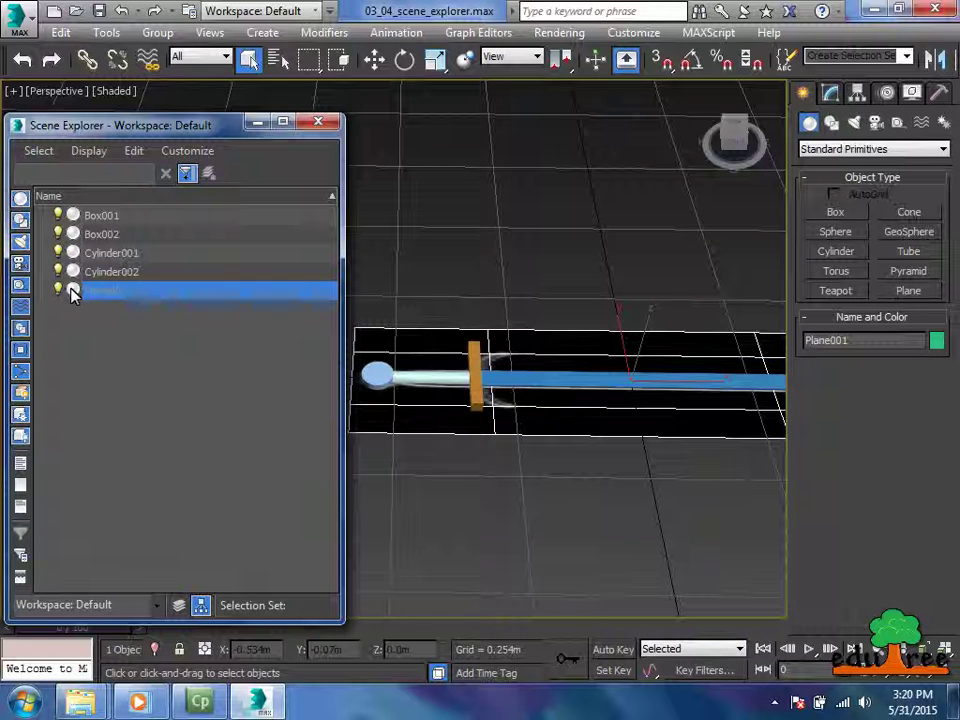
{"action": "left_click", "coordinate": [72, 291]}
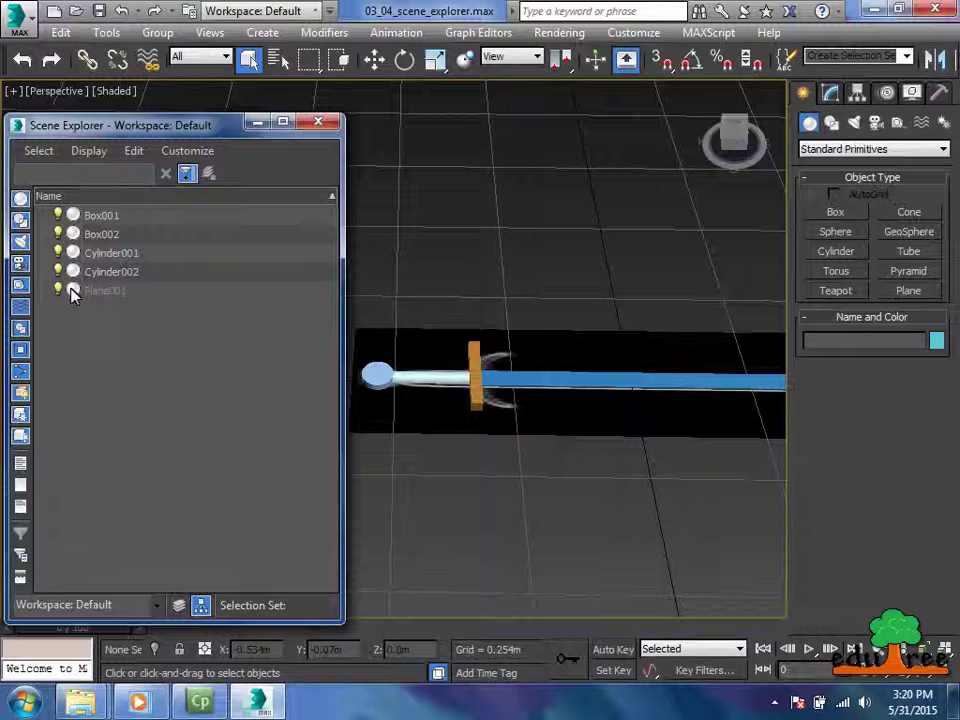
Add Color and Frozen columns through the Scene Explorer's Configure Columns panel.
{"action": "left_click", "coordinate": [187, 151]}
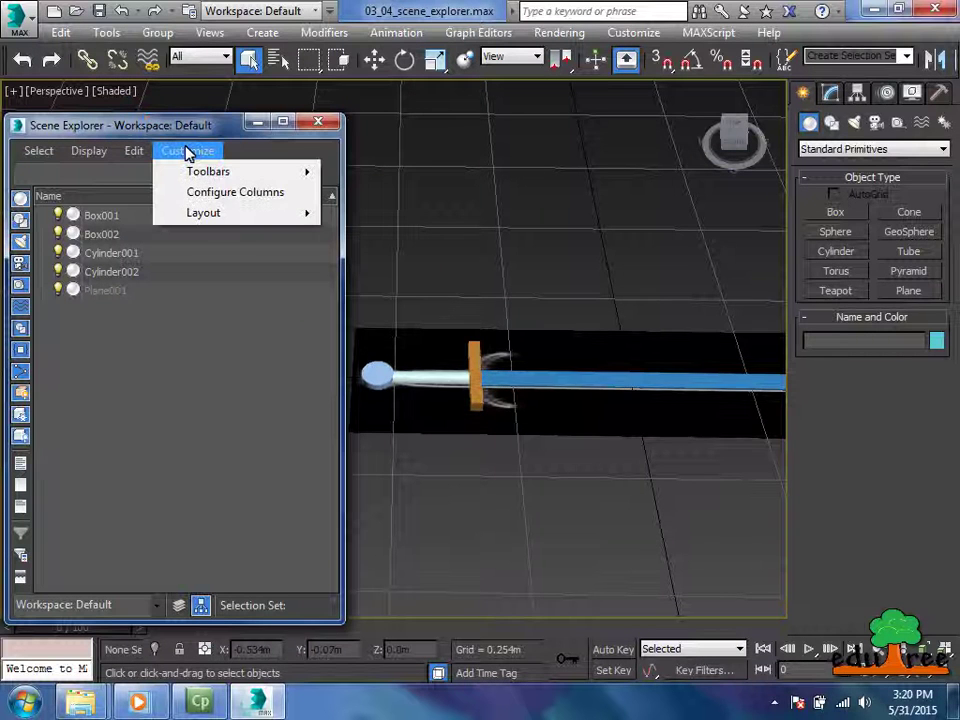
{"action": "left_click", "coordinate": [230, 193]}
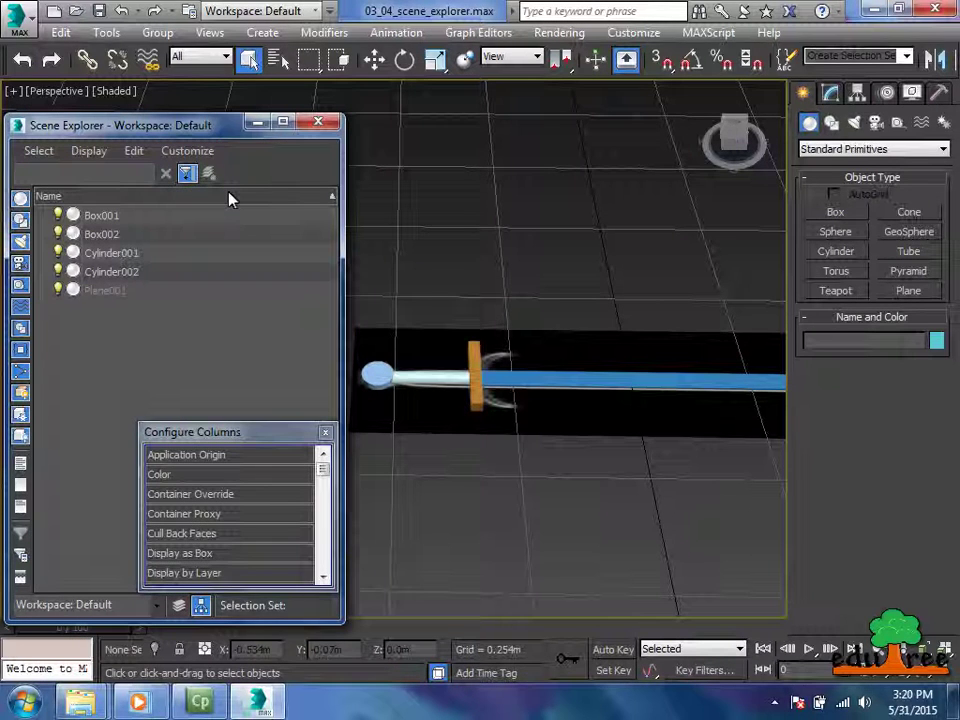
{"action": "left_click_drag", "start_coordinate": [231, 433], "coordinate": [521, 167]}
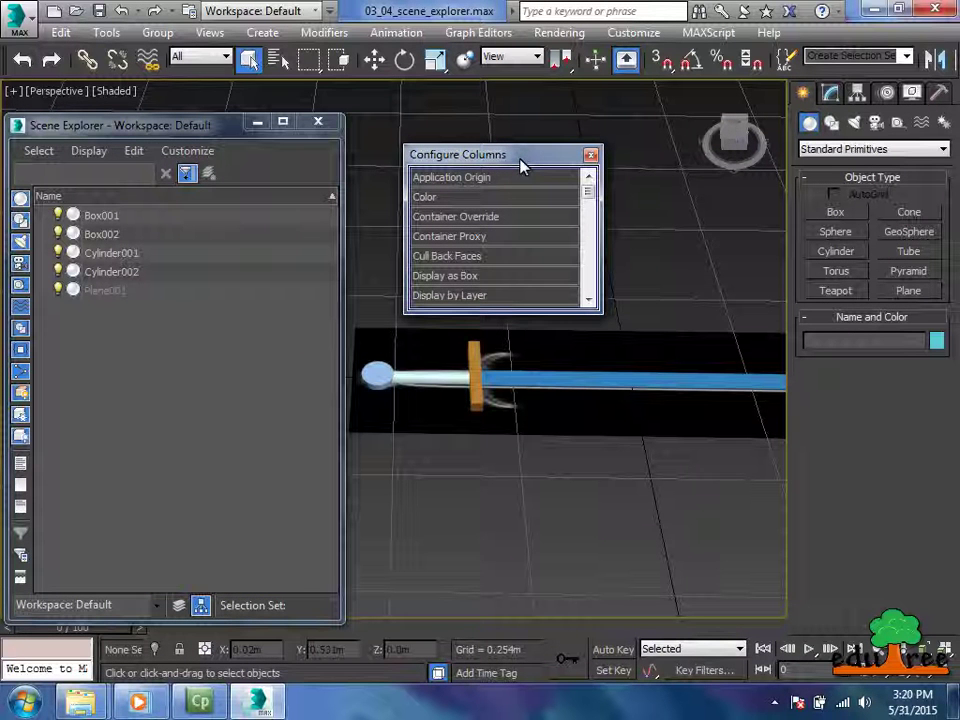
{"action": "left_click", "coordinate": [426, 198]}
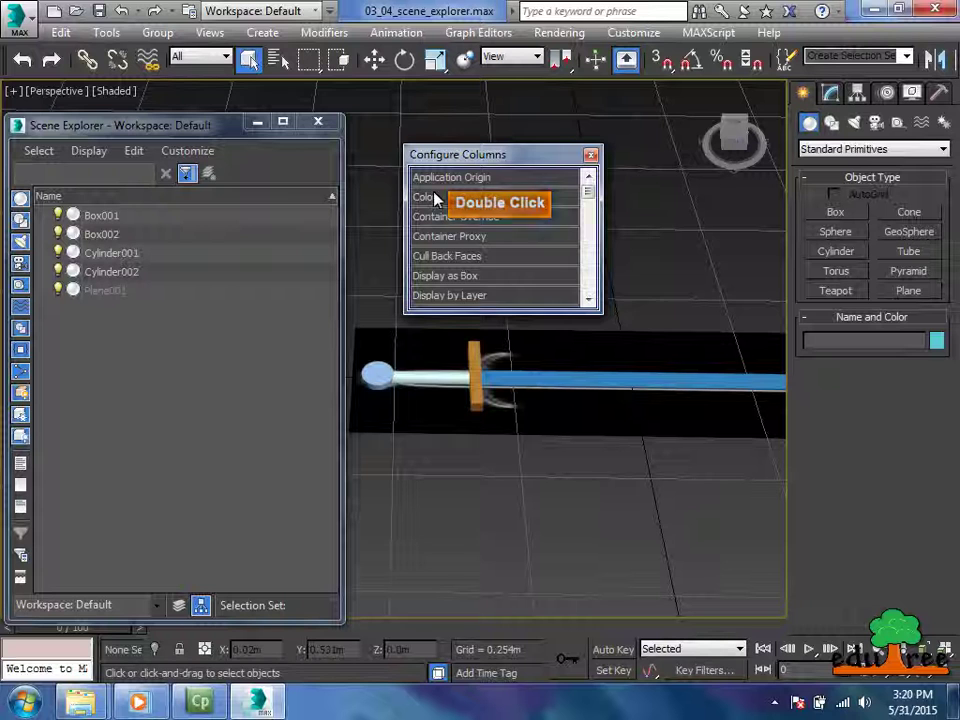
{"action": "double_click", "coordinate": [434, 198]}
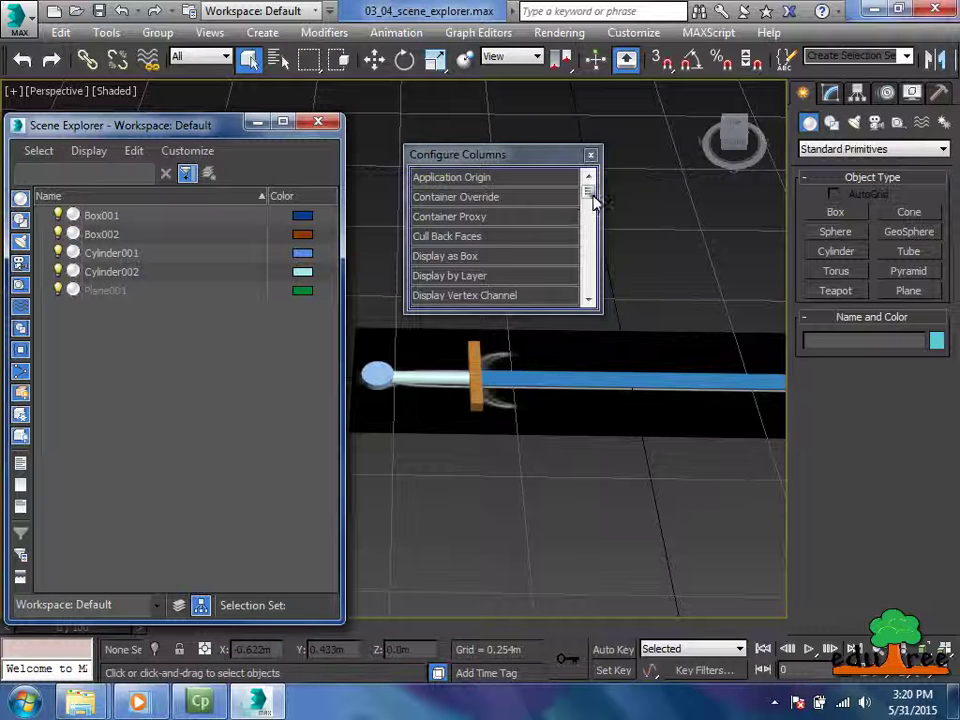
{"action": "scroll", "coordinate": [591, 197], "scroll_direction": "down", "scroll_amount": 3}
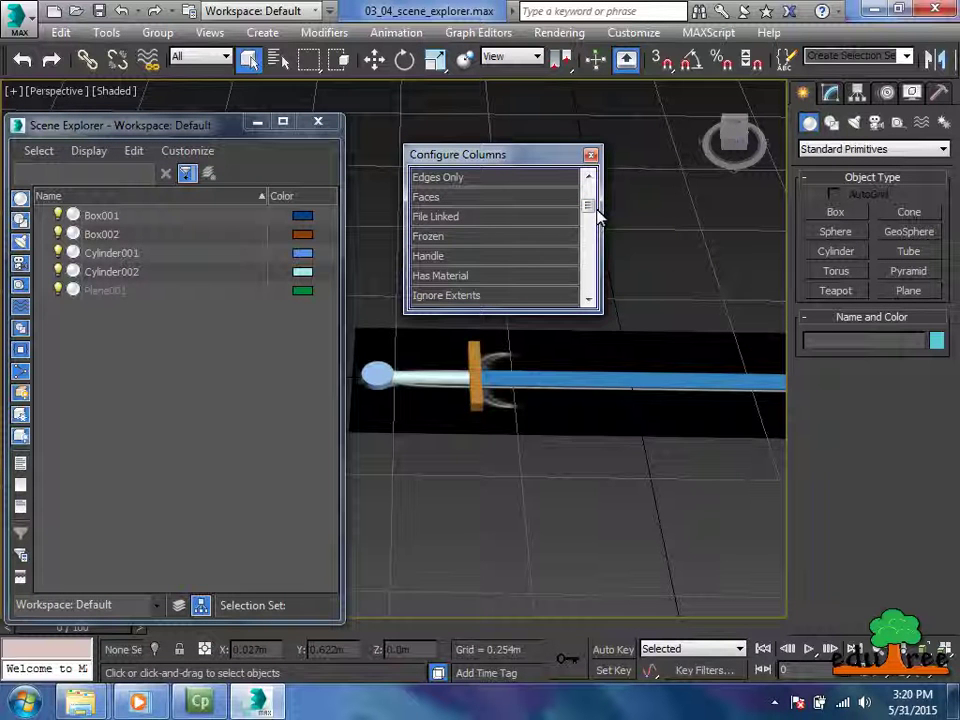
{"action": "double_click", "coordinate": [430, 237]}
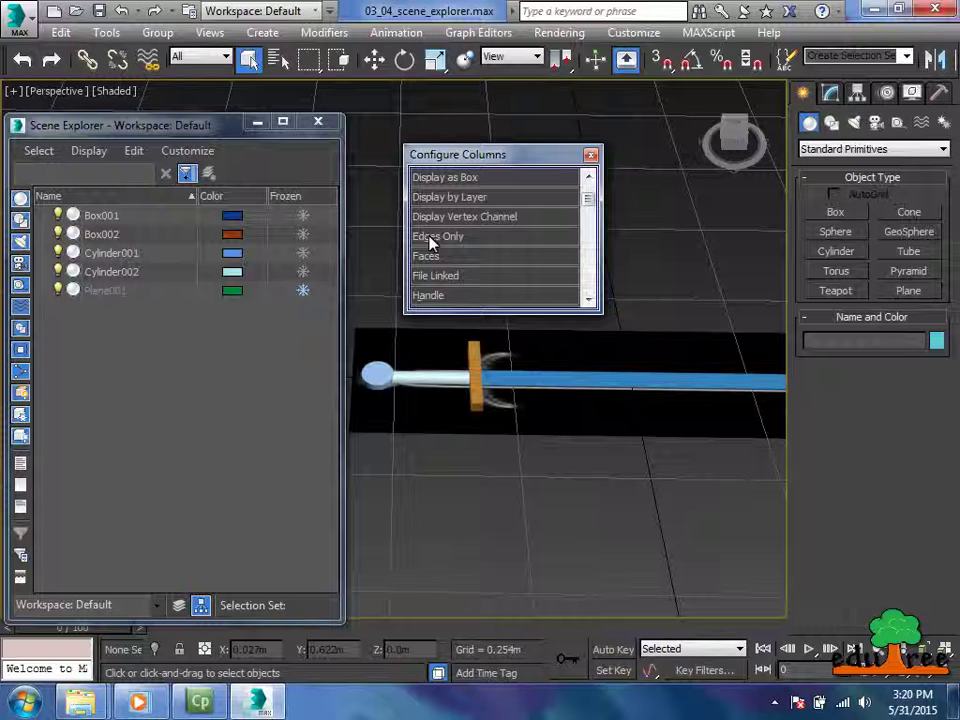
{"action": "left_click", "coordinate": [591, 155]}
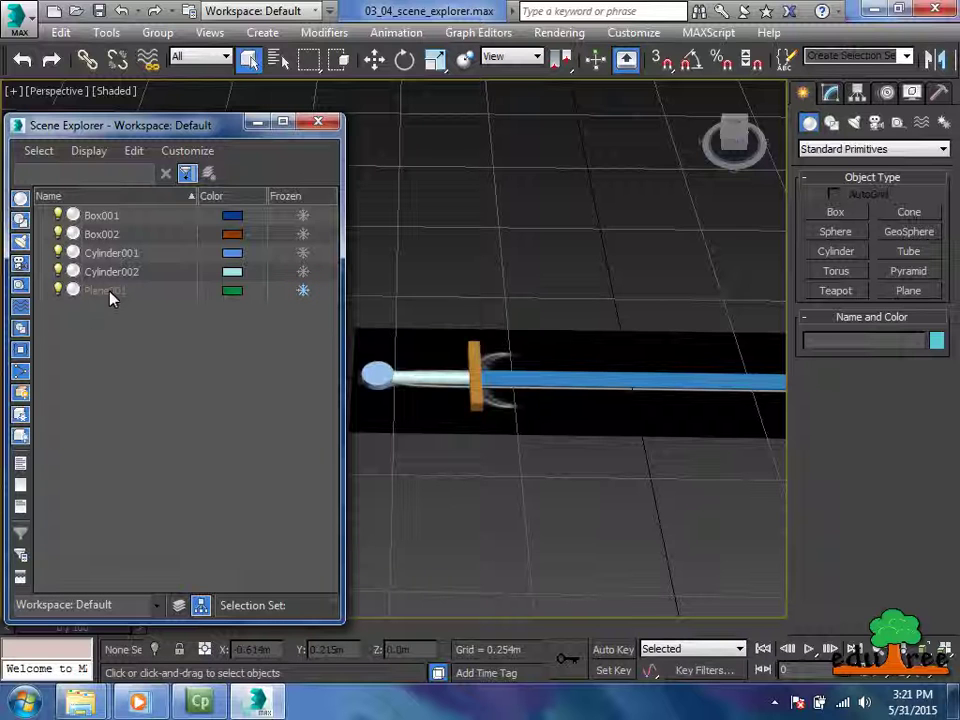
Unfreeze Plane001 in the Frozen column and move it back beneath the sword.
{"action": "left_click", "coordinate": [302, 290]}
{"action": "key", "text": "w"}
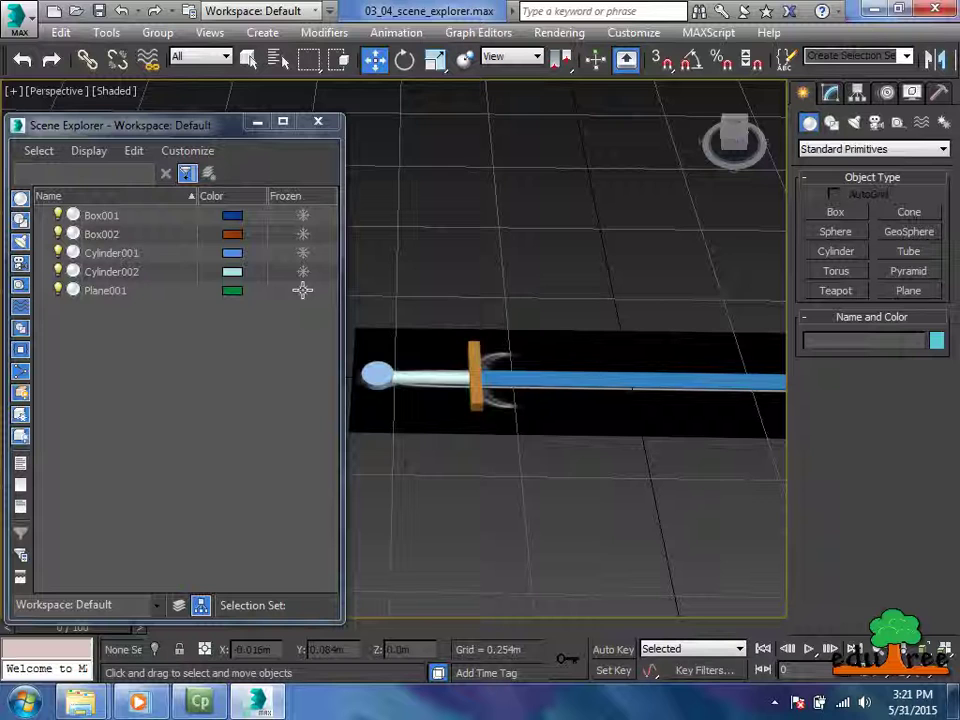
{"action": "left_click_drag", "start_coordinate": [619, 349], "coordinate": [632, 448]}
{"action": "key", "text": "shift+z"}
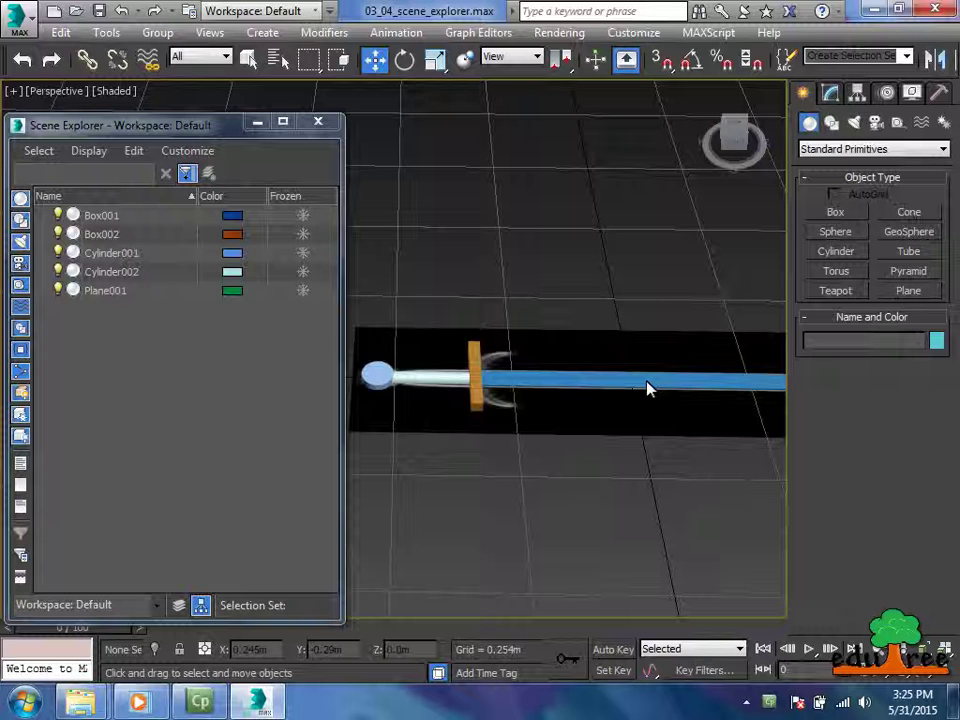
Remove the Color column by dragging its header into the Configure Columns panel.
{"action": "left_click", "coordinate": [188, 155]}
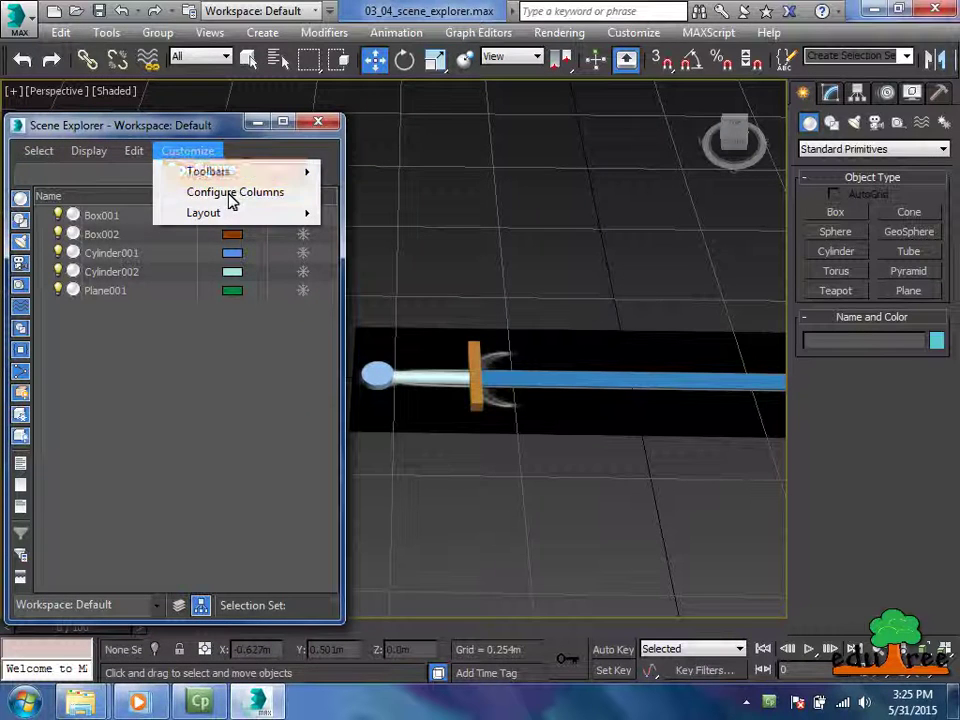
{"action": "left_click", "coordinate": [230, 195]}
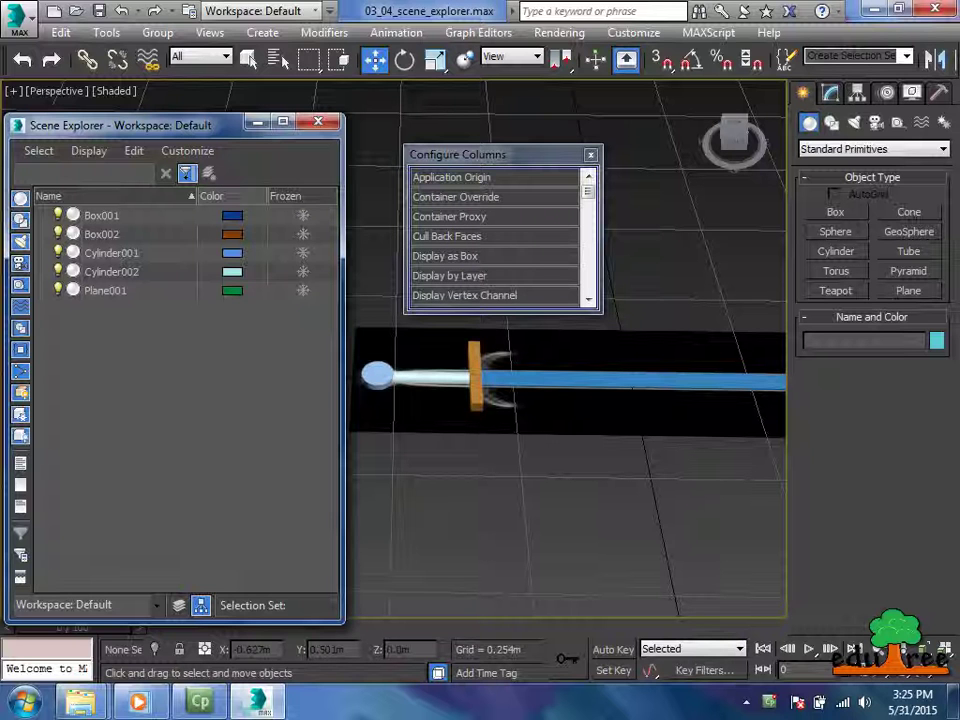
{"action": "left_click_drag", "start_coordinate": [211, 195], "coordinate": [508, 216]}
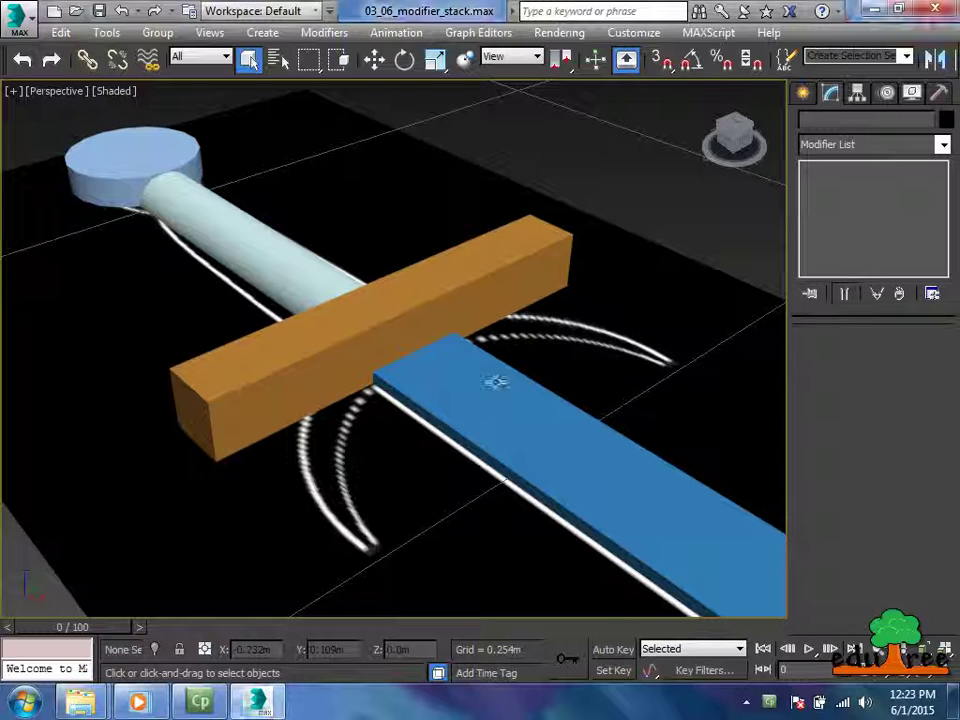
Select the orange crossguard Box002 and apply Taper from the Modifier List.
{"action": "left_click", "coordinate": [442, 292]}
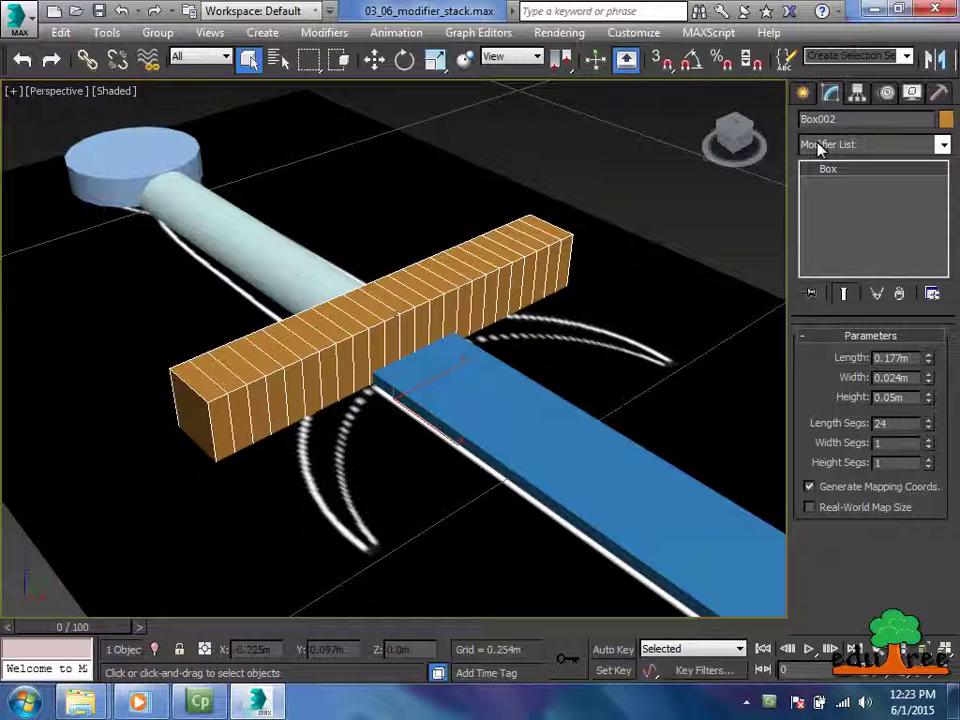
{"action": "left_click", "coordinate": [942, 145]}
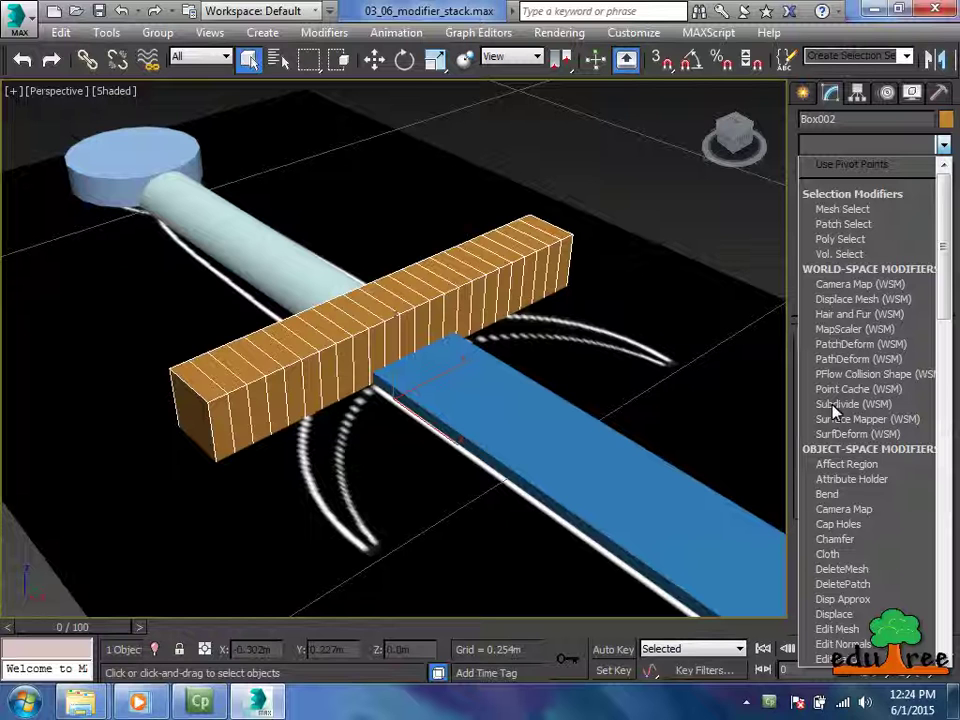
{"action": "key", "text": "a"}
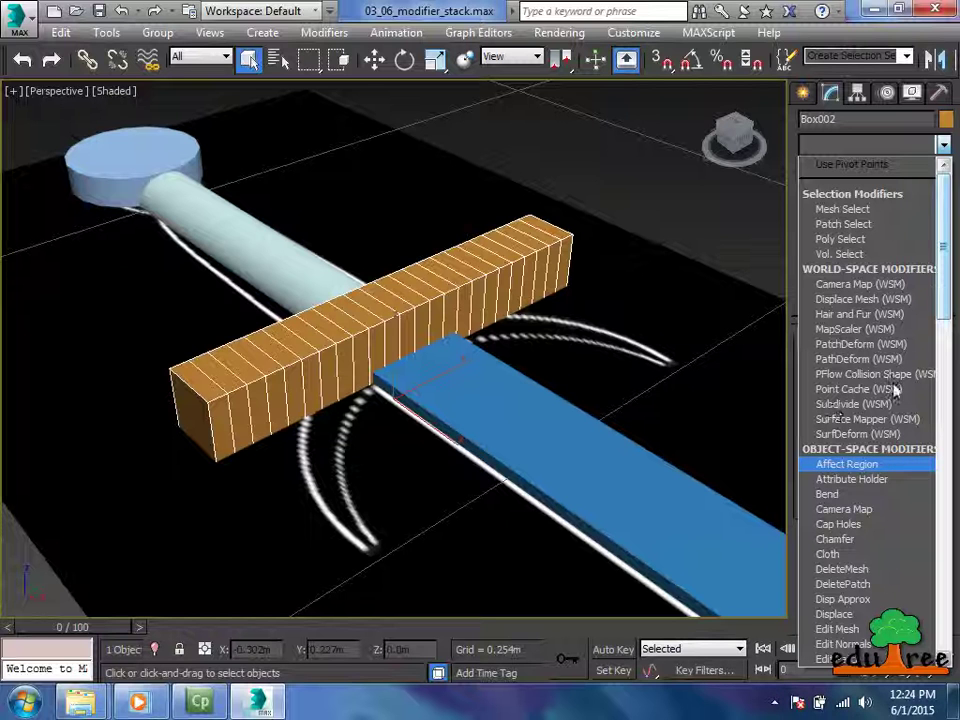
{"action": "left_click_drag", "start_coordinate": [943, 221], "coordinate": [946, 553]}
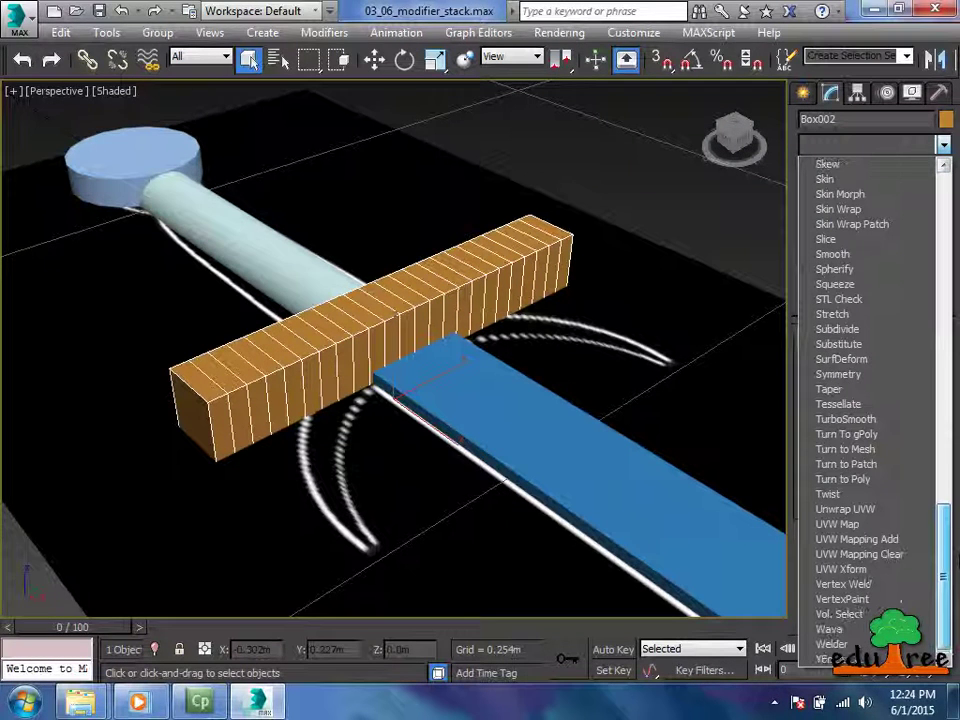
{"action": "key", "text": "t"}
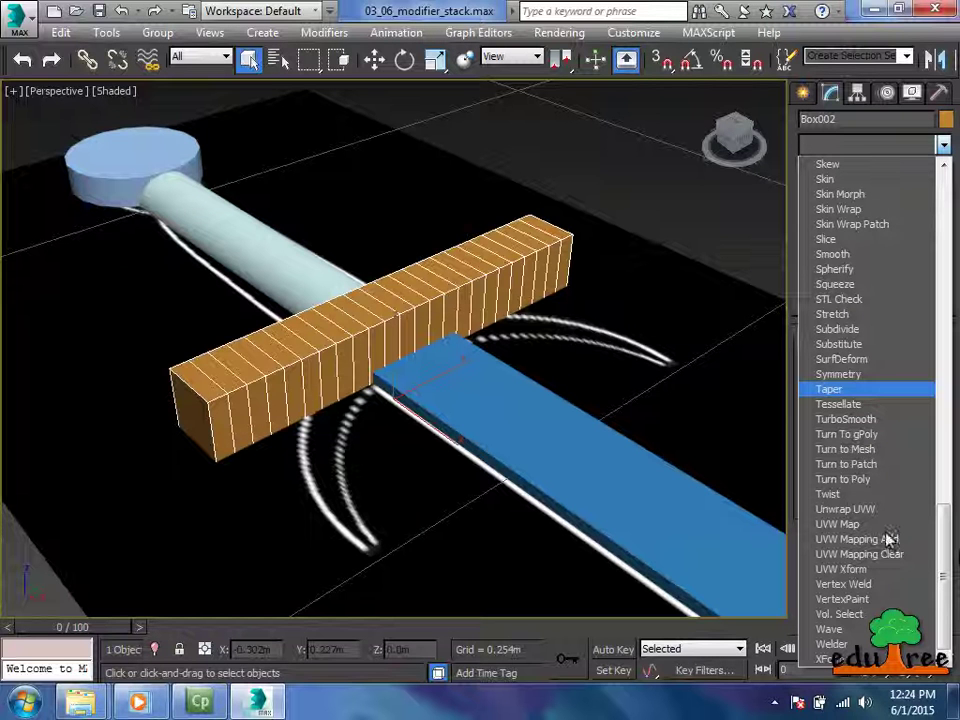
{"action": "left_click", "coordinate": [828, 390]}
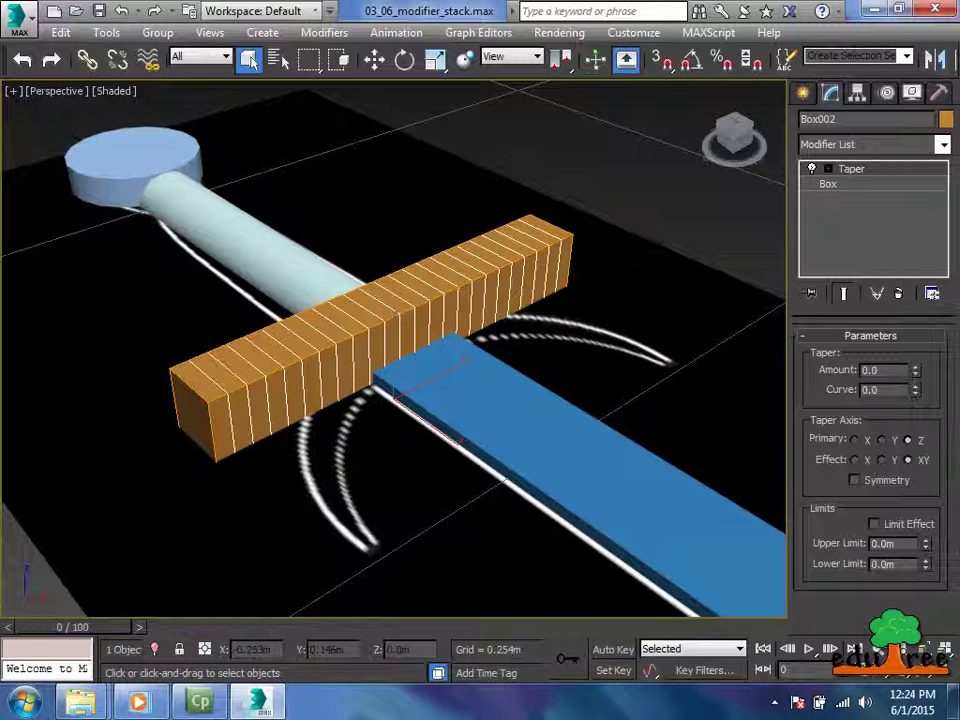
In wireframe, taper the crossguard on primary axis Y by 0.87, then return to four viewports.
{"action": "key", "text": "F3"}
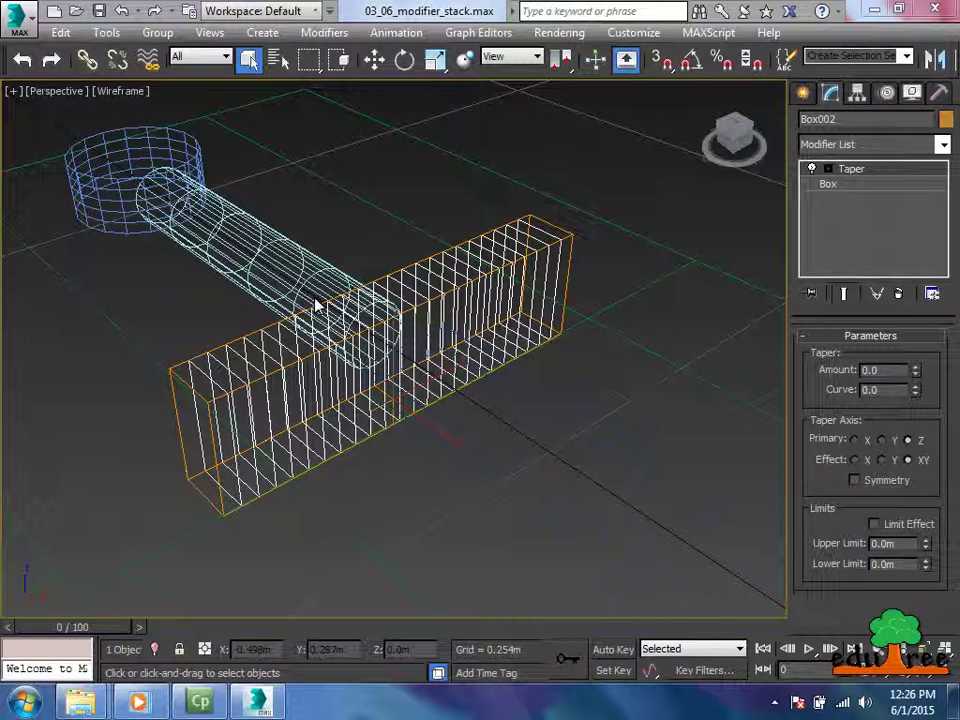
{"action": "left_click", "coordinate": [882, 441]}
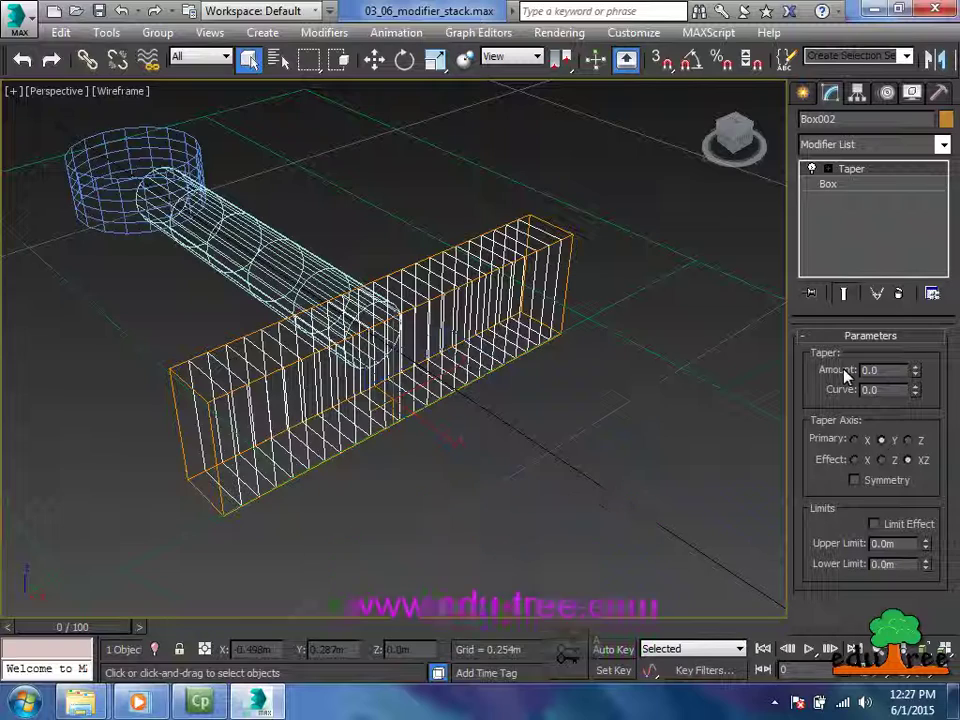
{"action": "left_click_drag", "start_coordinate": [914, 370], "coordinate": [914, 345]}
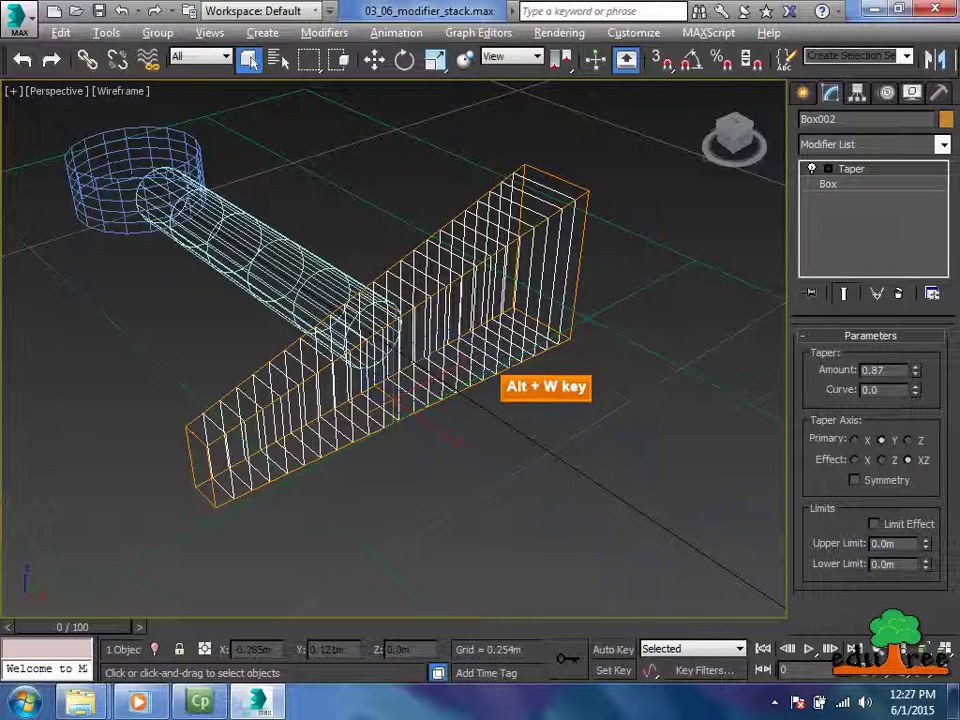
{"action": "key", "text": "alt+w"}
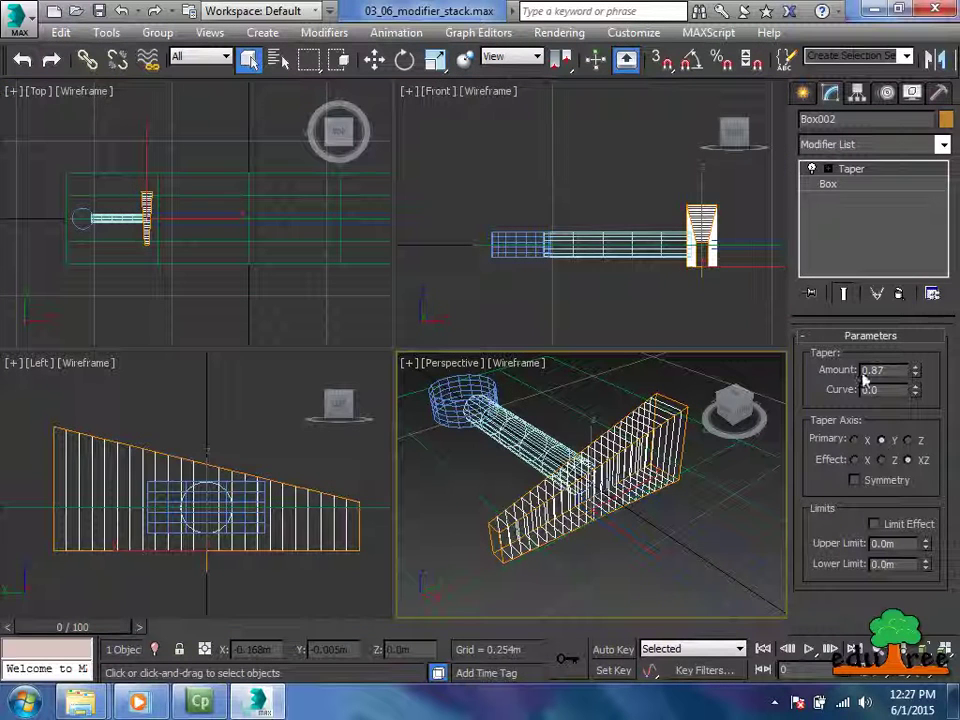
Enable Taper Symmetry, drag the Amount to a negative value, and set the effect axis to X.
{"action": "left_click", "coordinate": [855, 481]}
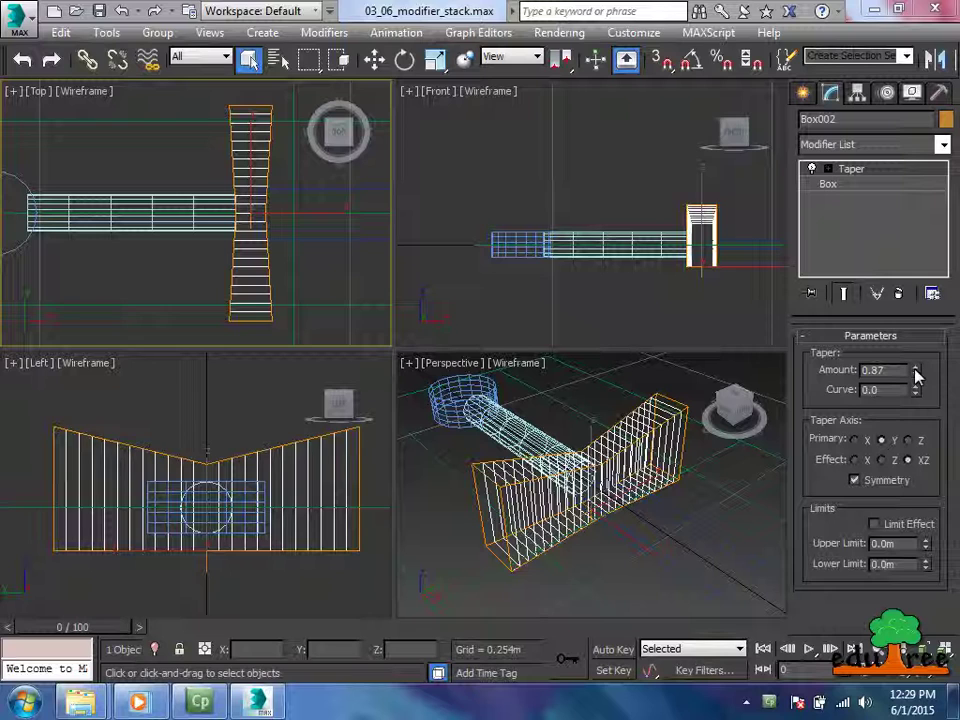
{"action": "left_click_drag", "start_coordinate": [917, 374], "coordinate": [952, 565]}
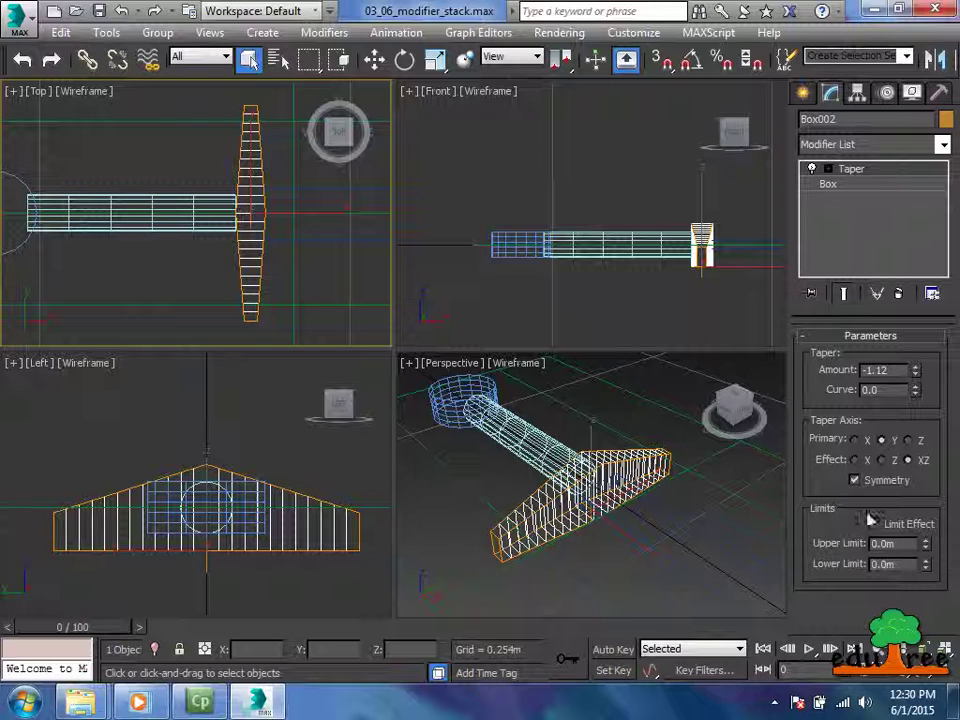
{"action": "left_click", "coordinate": [856, 460]}
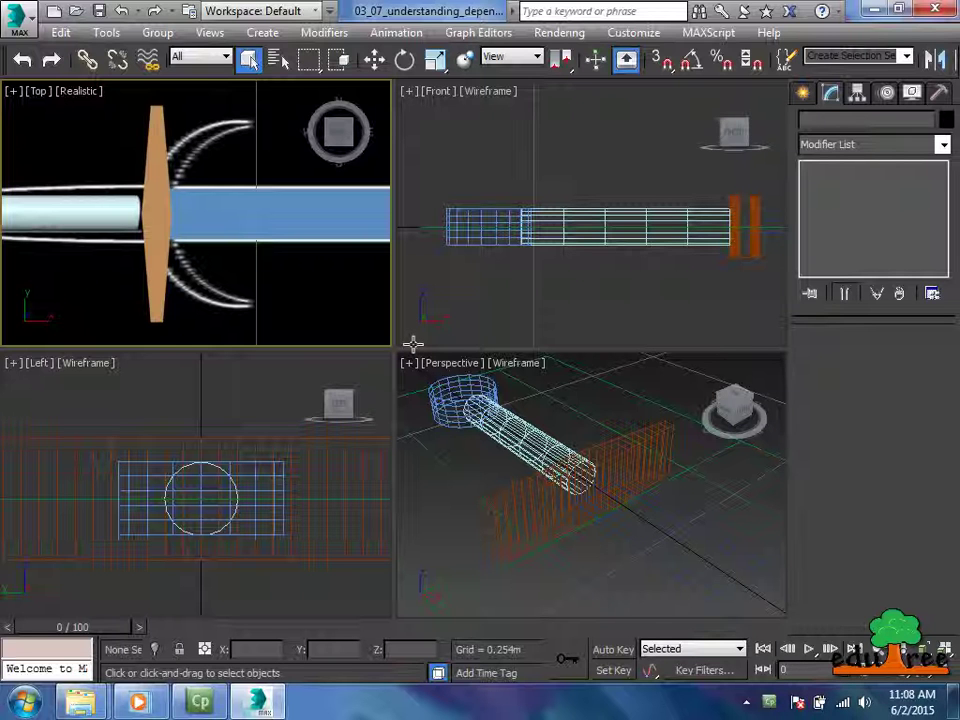
Add a Bend above Taper on Box002, bending it about 189.5 degrees around the Y axis.
{"action": "left_click", "coordinate": [160, 238]}
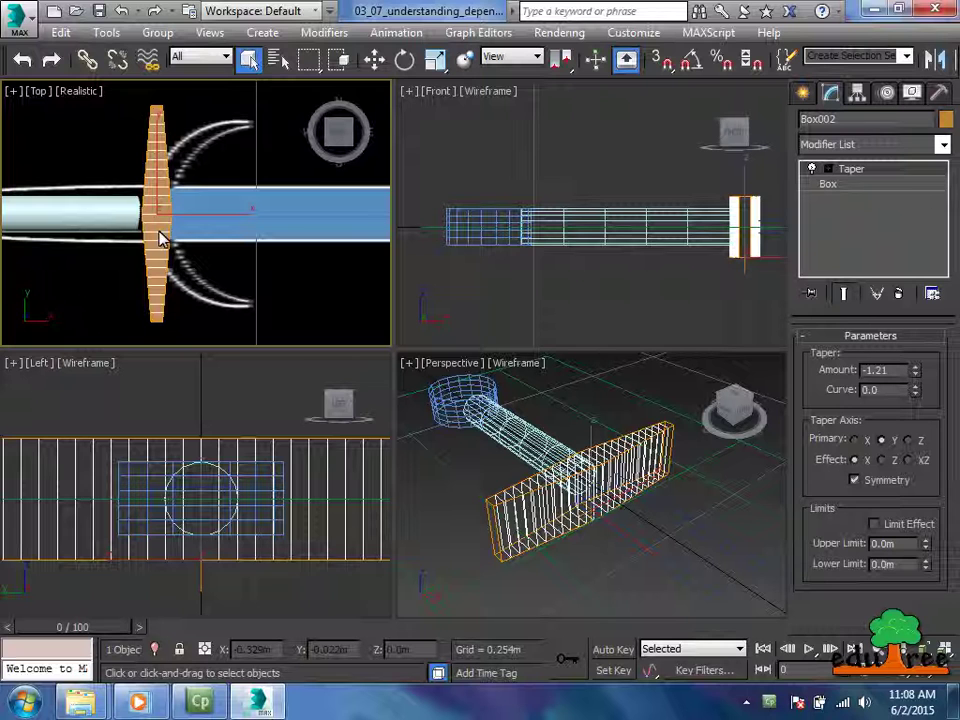
{"action": "left_click", "coordinate": [866, 145]}
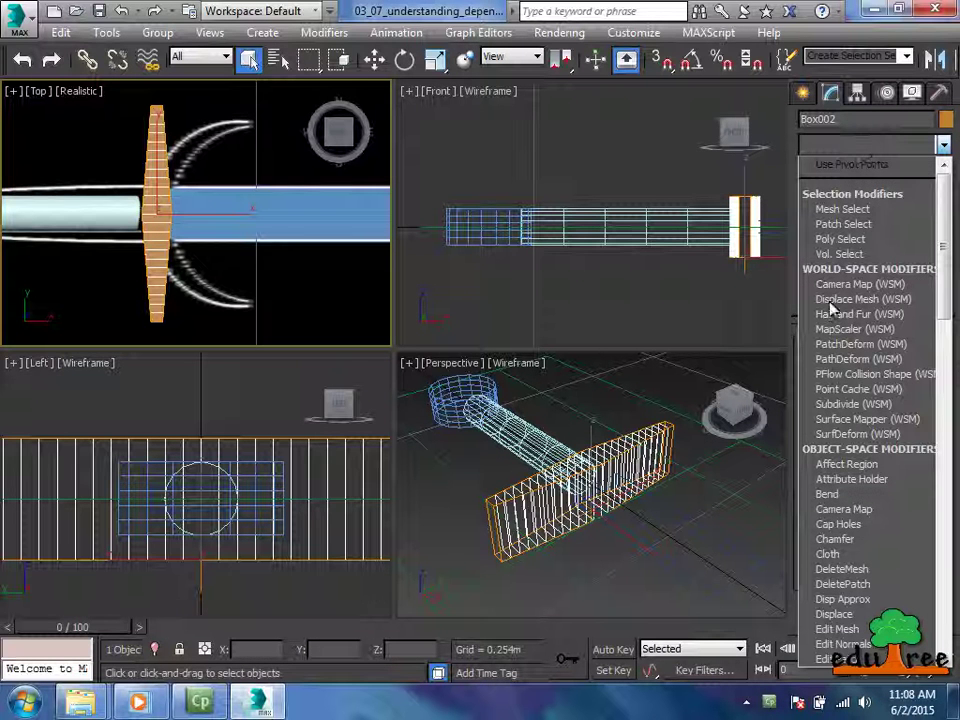
{"action": "left_click", "coordinate": [826, 496]}
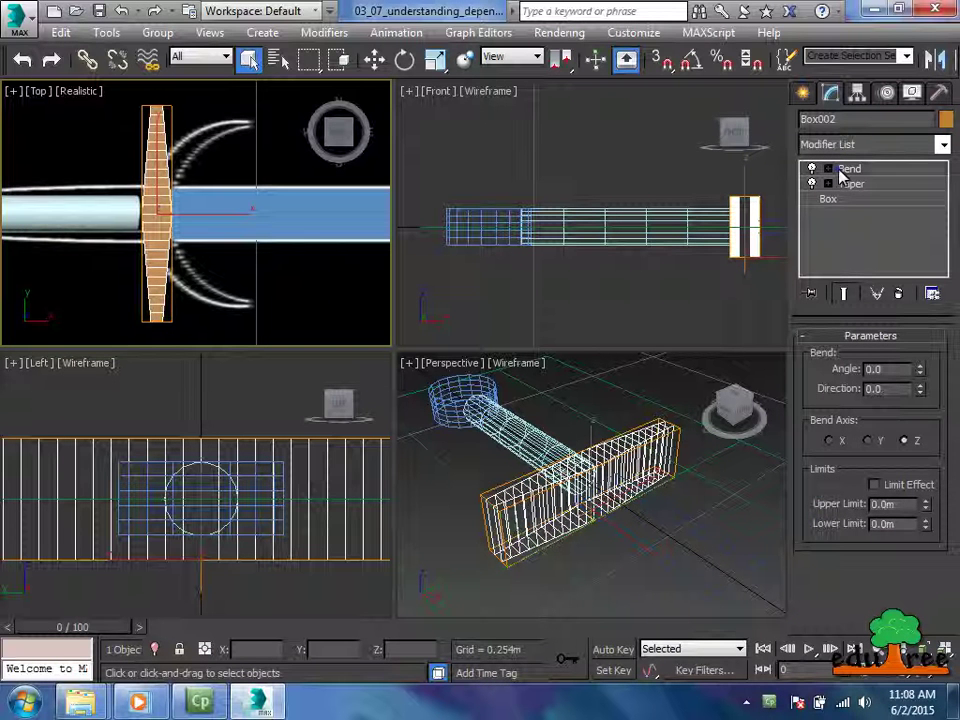
{"action": "left_click", "coordinate": [867, 441]}
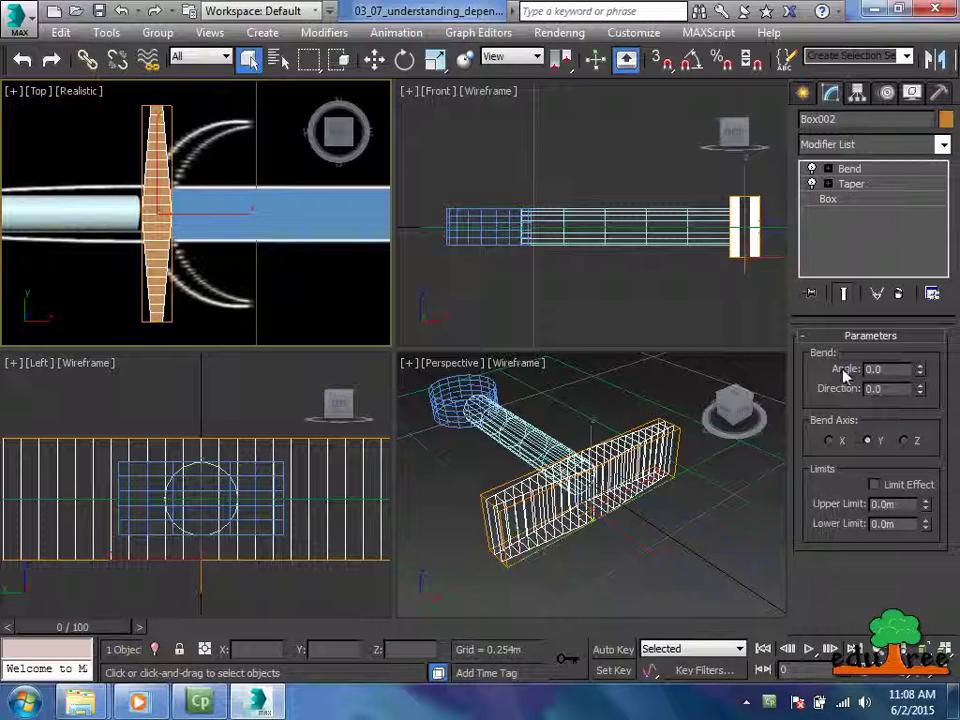
{"action": "left_click_drag", "start_coordinate": [919, 369], "coordinate": [306, 90]}
Set Box002's base Box Length to 0.239m and maximize the Top viewport.
{"action": "left_click", "coordinate": [828, 199]}
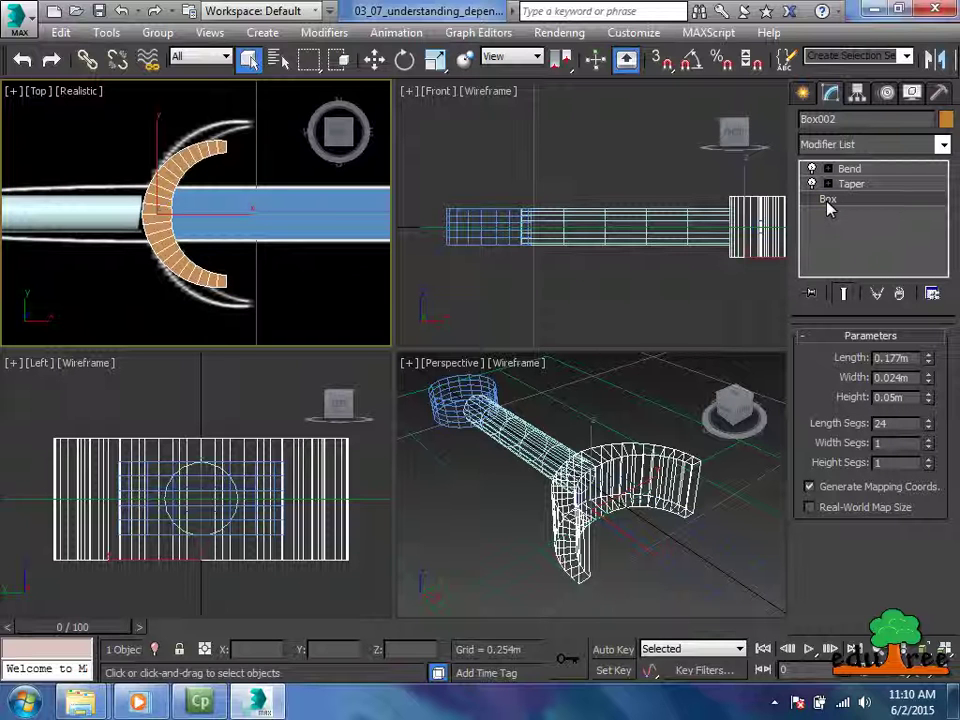
{"action": "mouse_move", "coordinate": [929, 358]}
{"action": "left_mouse_down"}
{"action": "mouse_move", "coordinate": [930, 321]}
{"action": "mouse_move", "coordinate": [932, 333]}
{"action": "left_mouse_up"}
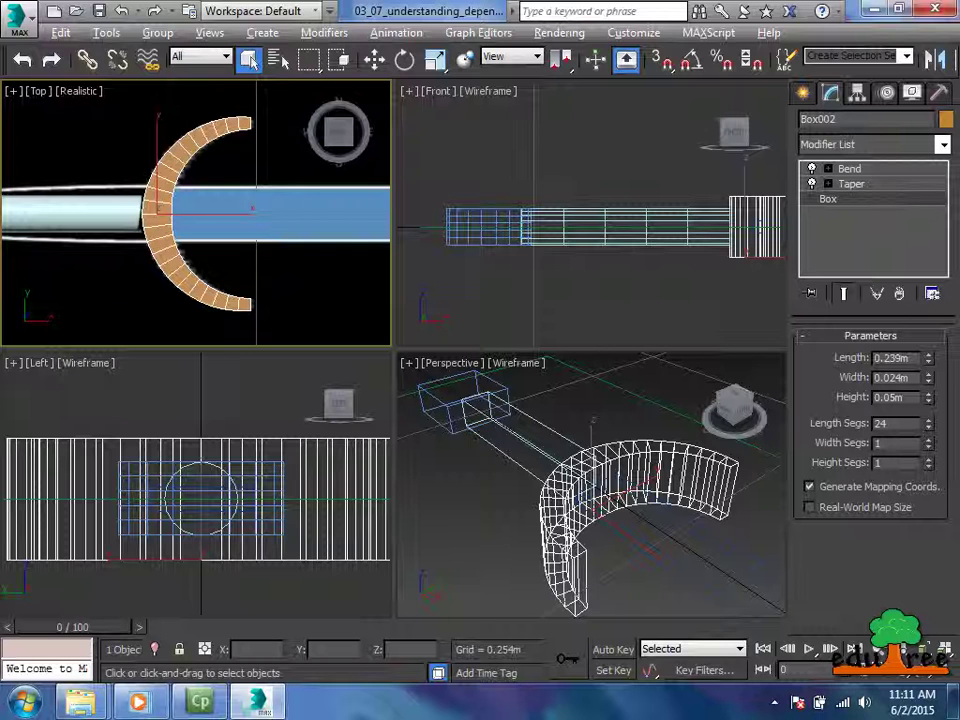
{"action": "key", "text": "alt+w"}
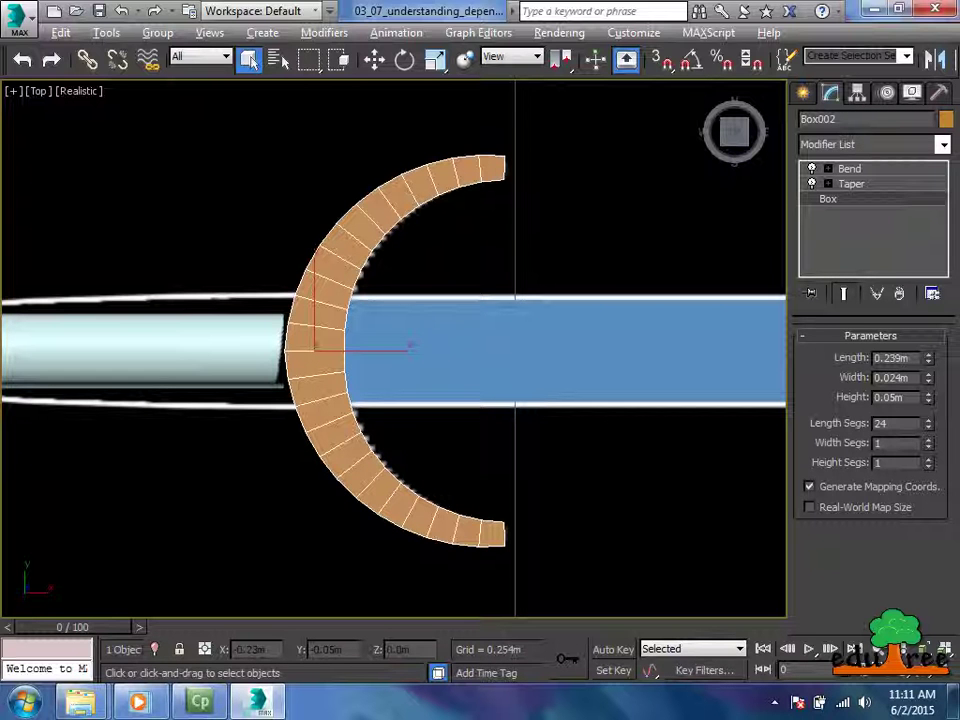
Back in four viewports, toggle the Taper modifier off and on, then select the Taper entry.
{"action": "key", "text": "alt+w"}
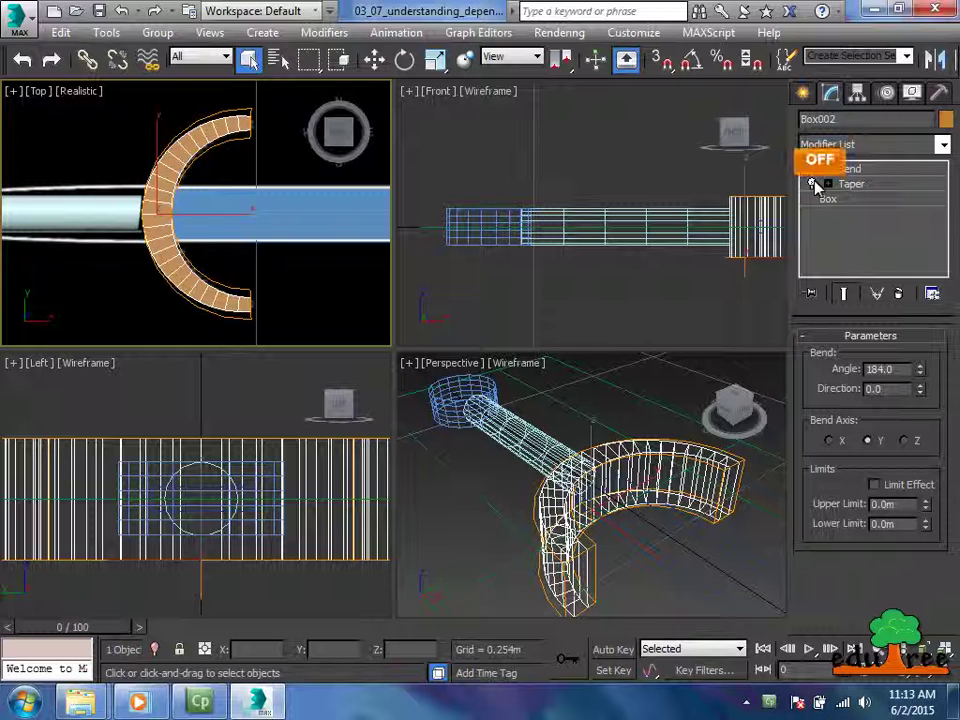
{"action": "left_click", "coordinate": [813, 184]}
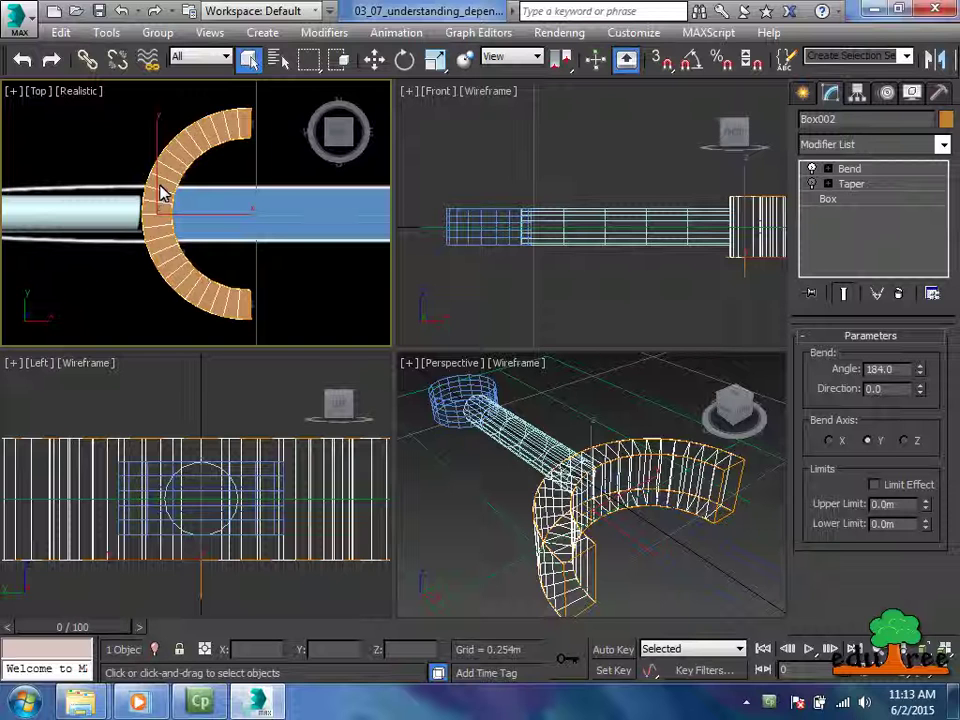
{"action": "left_click", "coordinate": [812, 184]}
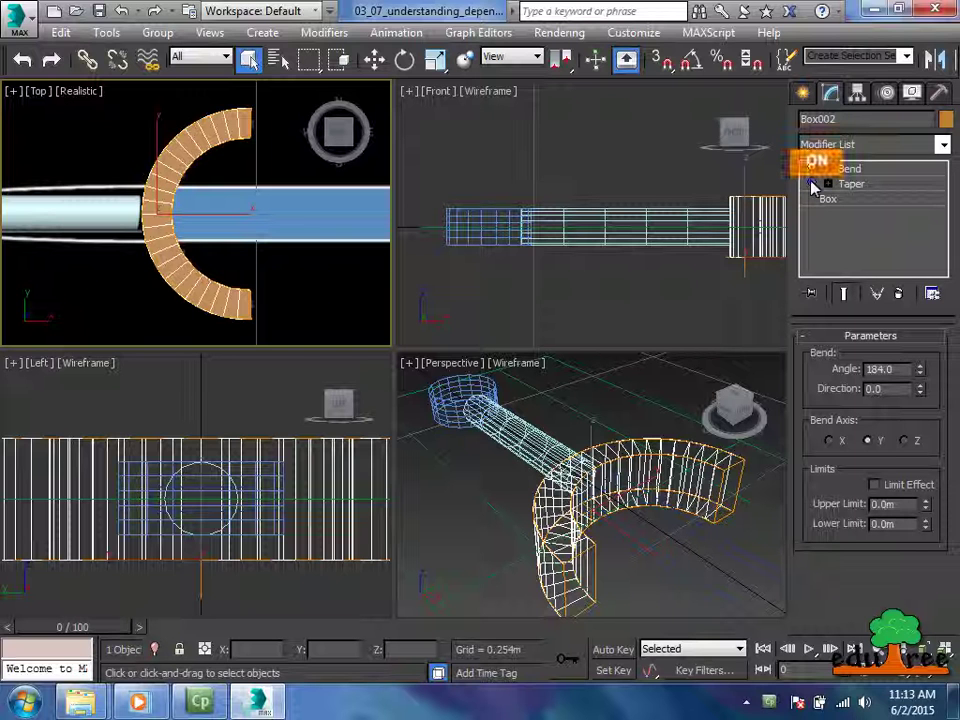
{"action": "left_click", "coordinate": [813, 185]}
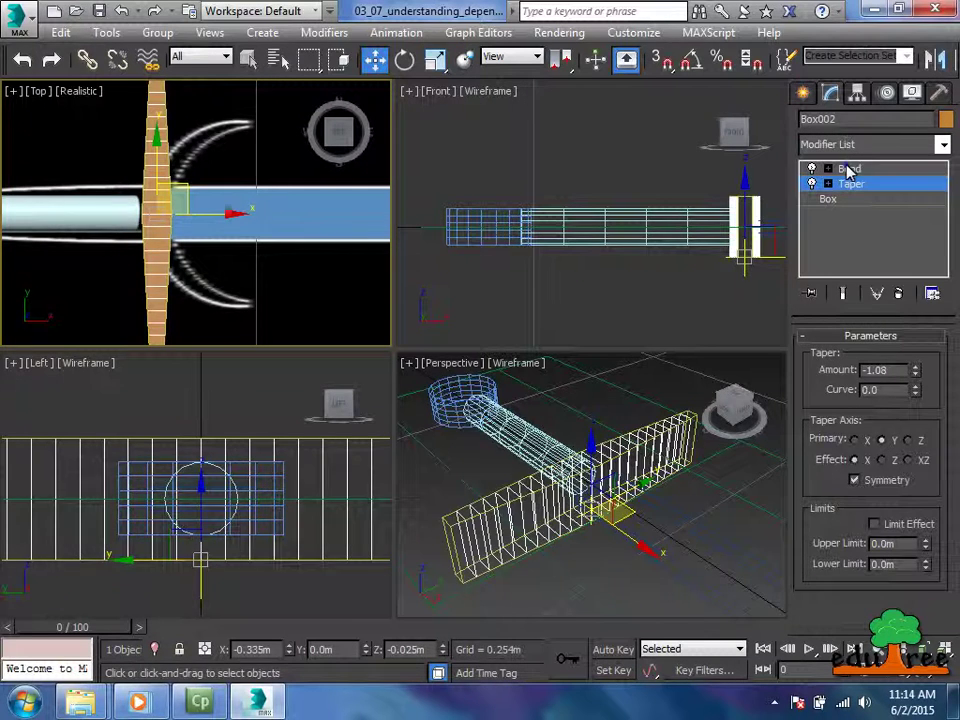
Remove the Bend modifier from Box002's stack, then undo to restore the 184-degree bend.
{"action": "left_click", "coordinate": [847, 169]}
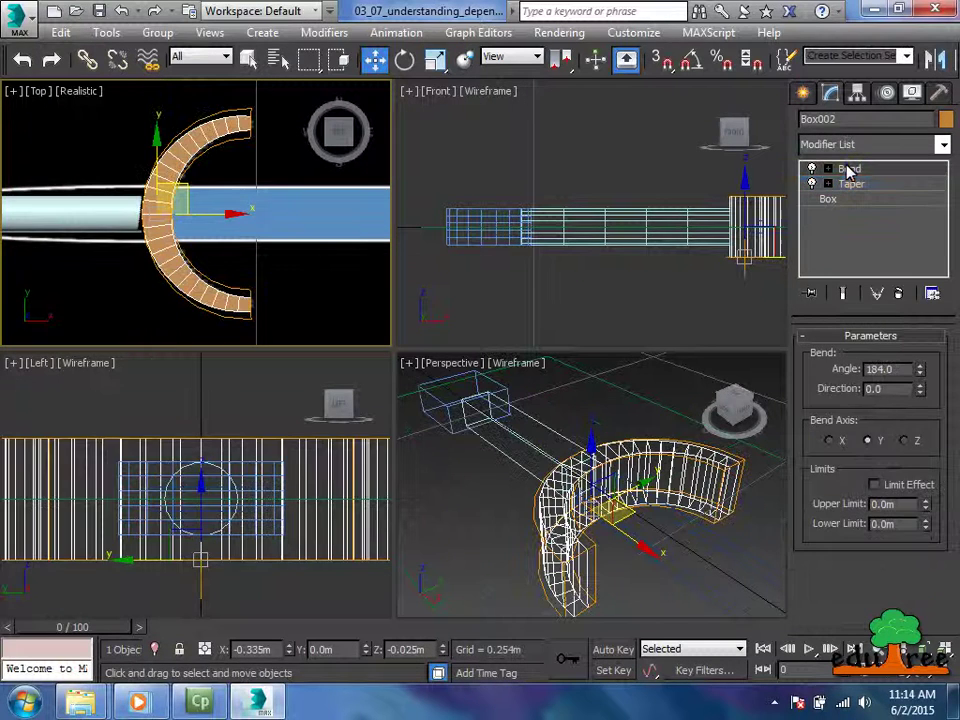
{"action": "left_click", "coordinate": [899, 294]}
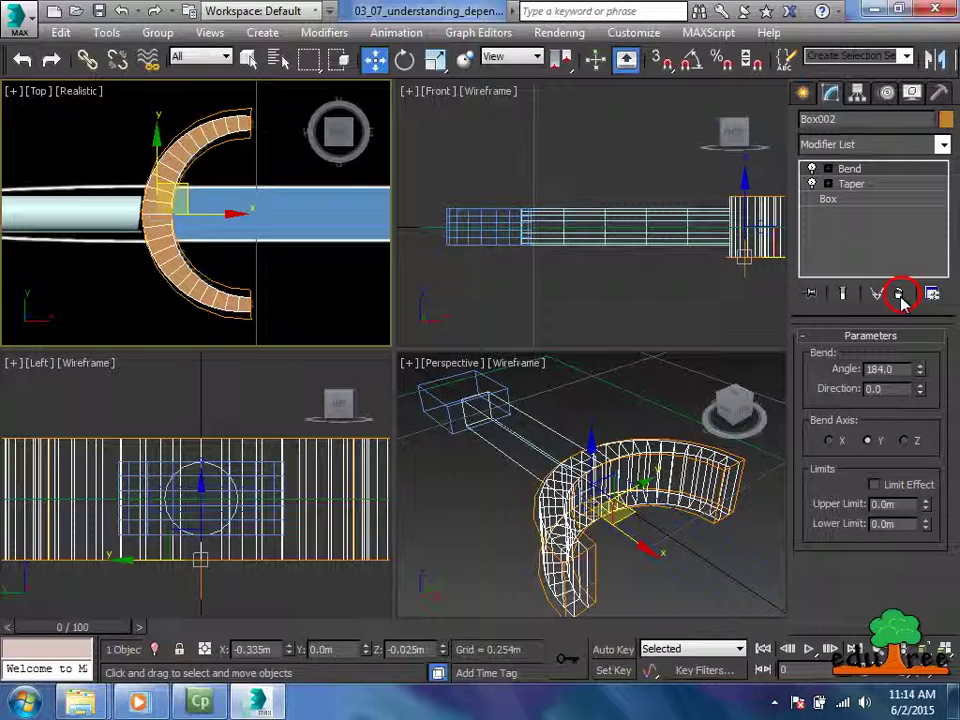
{"action": "left_click", "coordinate": [899, 294]}
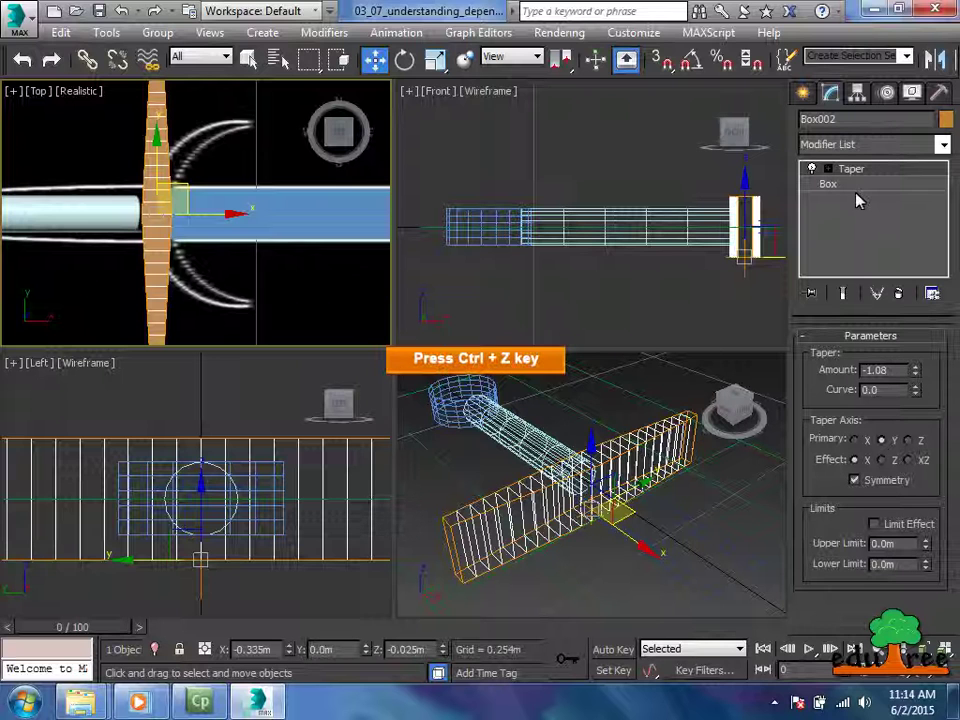
{"action": "key", "text": "ctrl+z"}
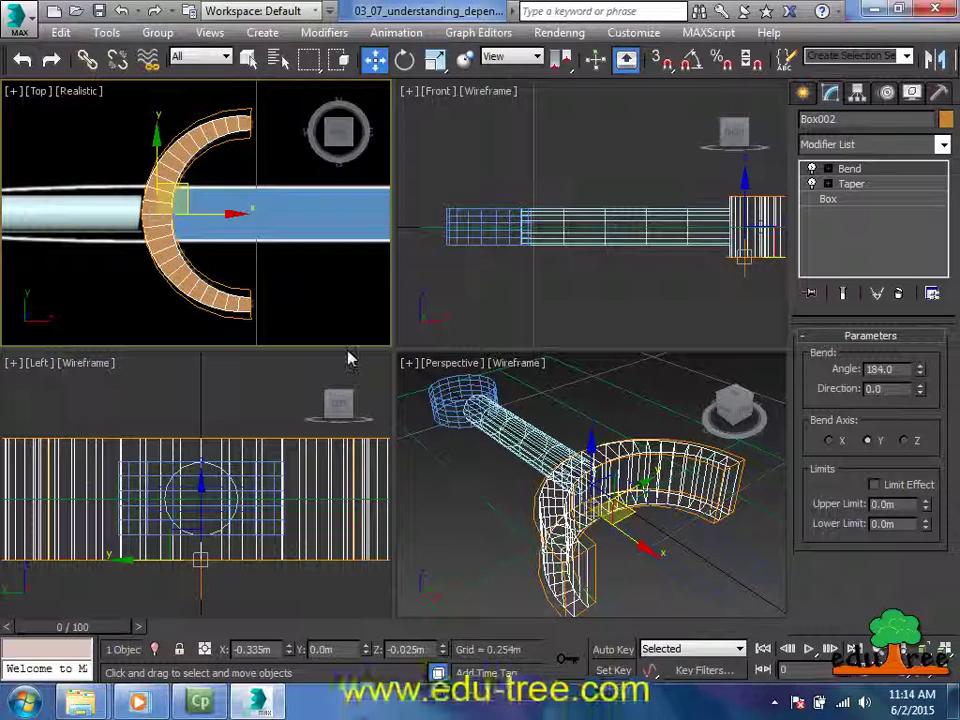